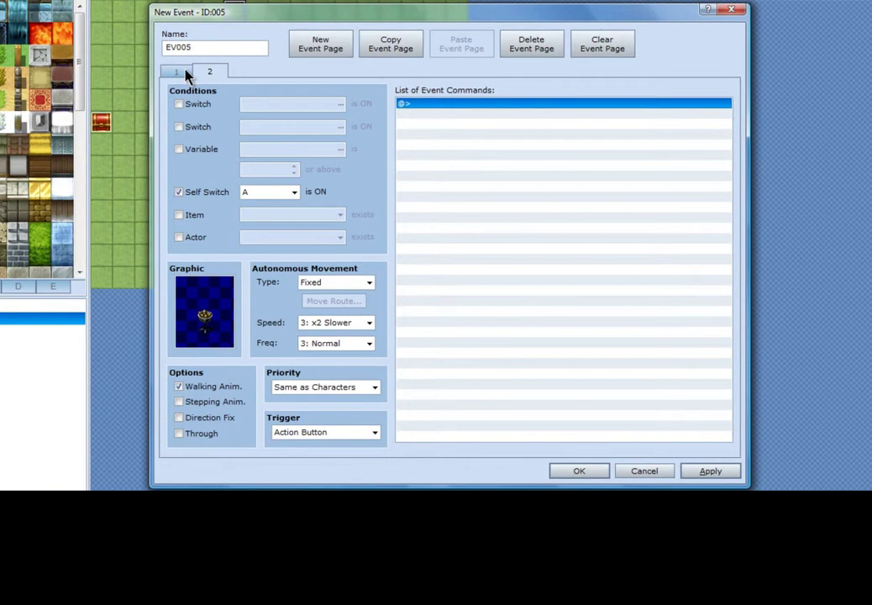
On page 2, add a Conditional Branch on item 024:lit torch in inventory, with an Else case.
{"action": "left_click", "coordinate": [183, 72]}
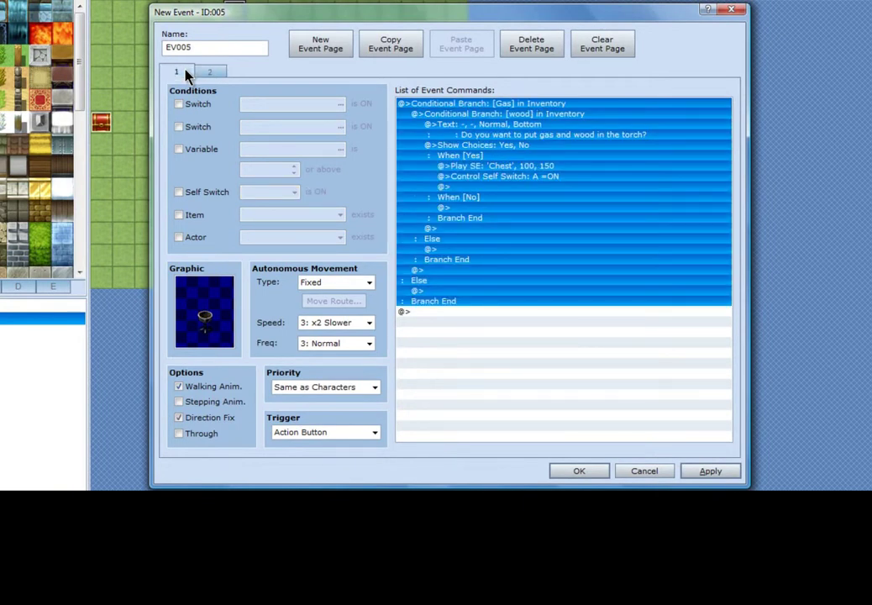
{"action": "left_click", "coordinate": [209, 77]}
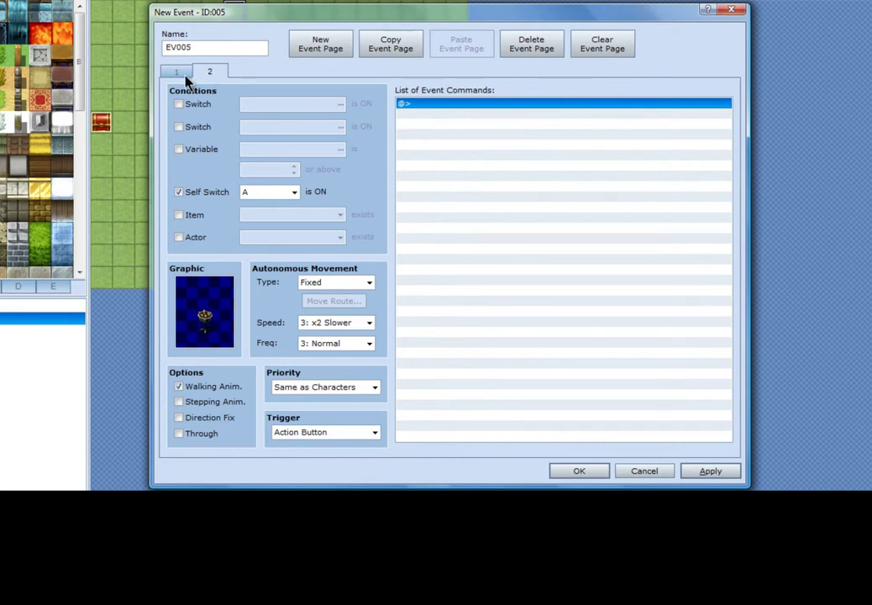
{"action": "double_click", "coordinate": [434, 105]}
{"action": "left_click", "coordinate": [490, 302]}
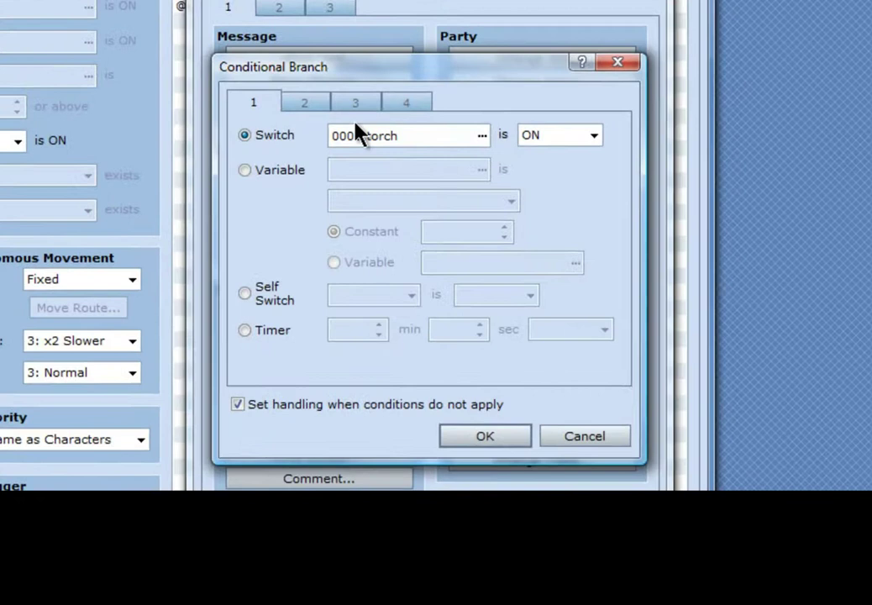
{"action": "left_click", "coordinate": [409, 105]}
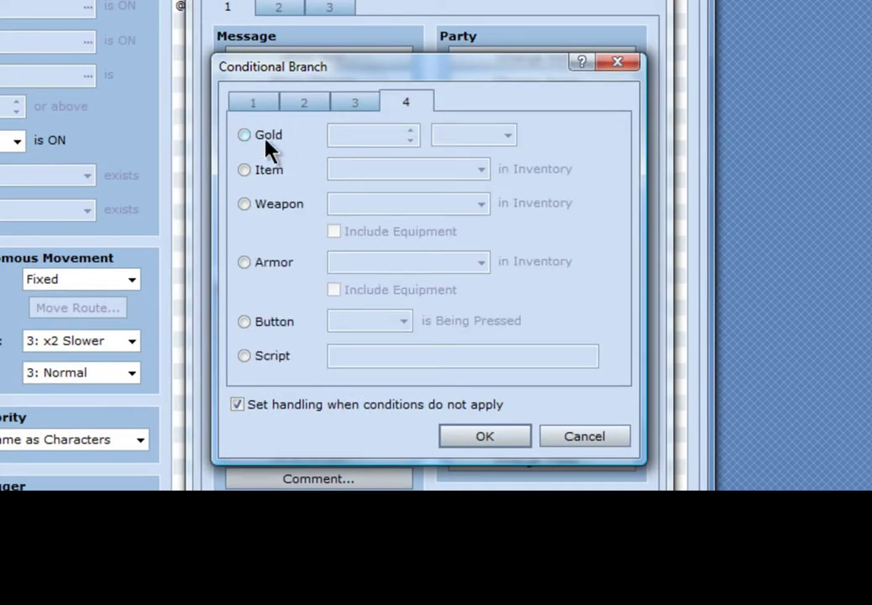
{"action": "left_click", "coordinate": [248, 171]}
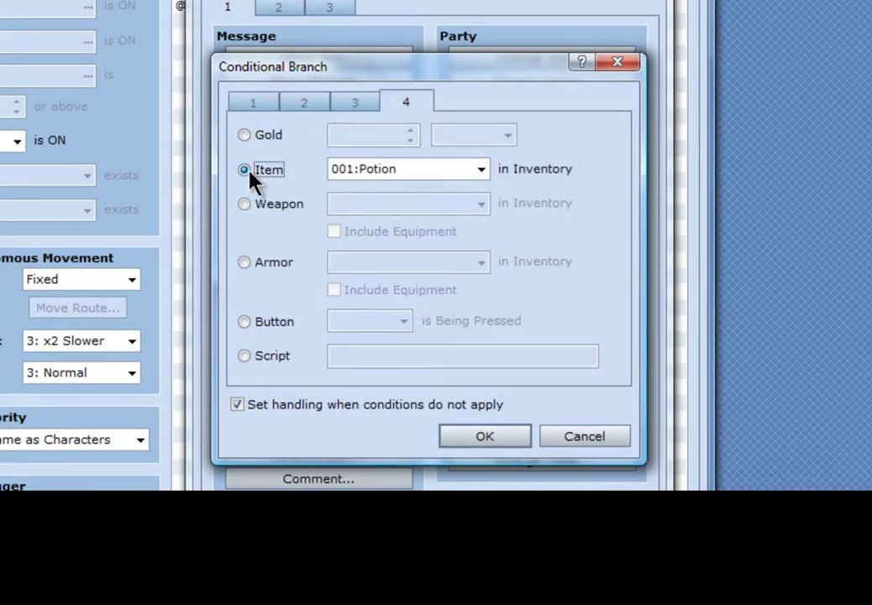
{"action": "left_click", "coordinate": [483, 170]}
{"action": "left_click", "coordinate": [384, 445]}
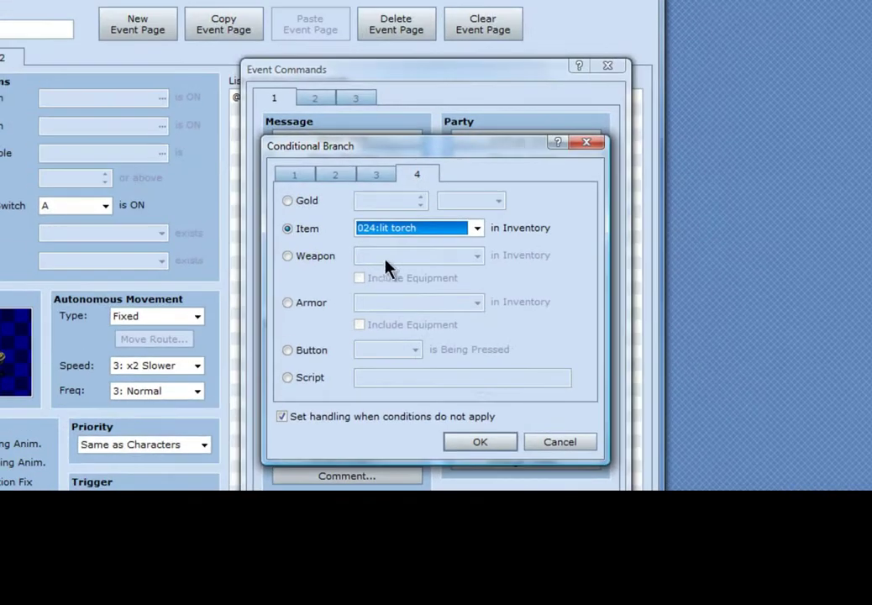
{"action": "left_click", "coordinate": [483, 443]}
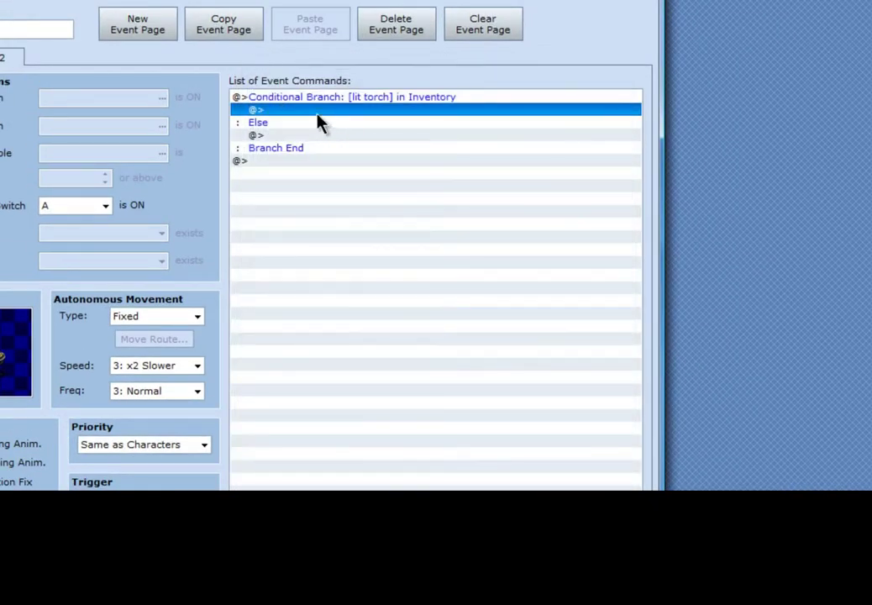
{"action": "double_click", "coordinate": [319, 116]}
Add the message 'Do you want to light the torch?' inside the lit torch branch.
{"action": "left_click", "coordinate": [320, 139]}
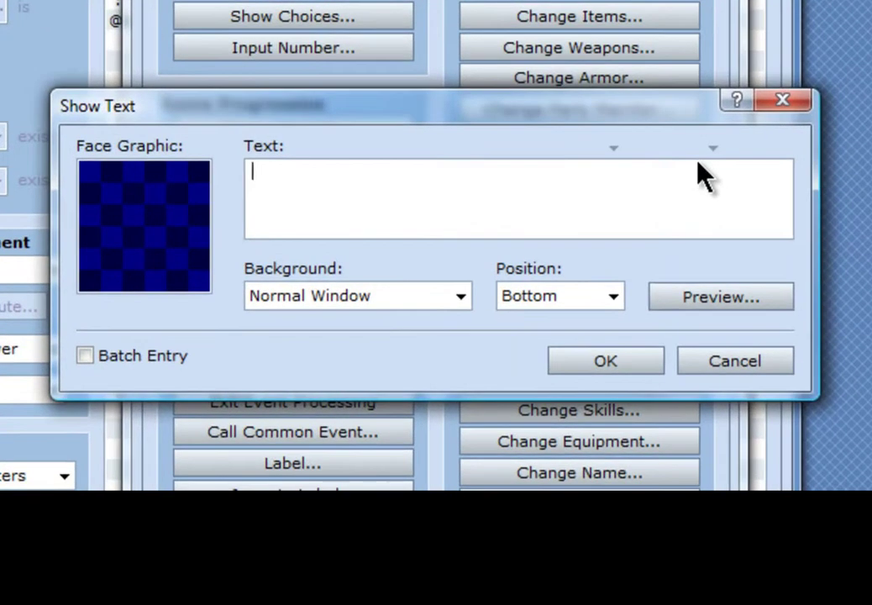
{"action": "type", "text": "d"}
{"action": "key", "text": "BackSpace"}
{"action": "type", "text": "Do you want to light the to"}
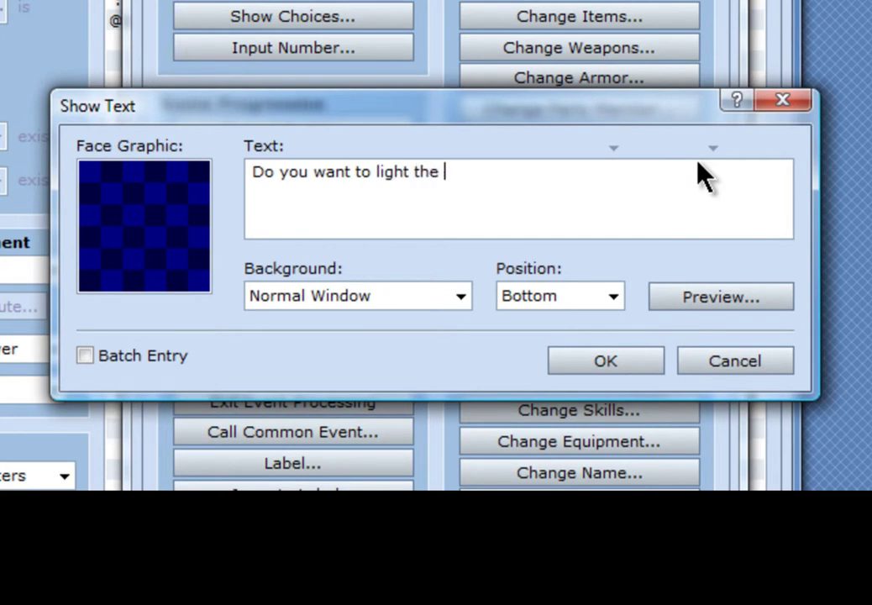
{"action": "type", "text": "rch?"}
{"action": "left_click", "coordinate": [644, 364]}
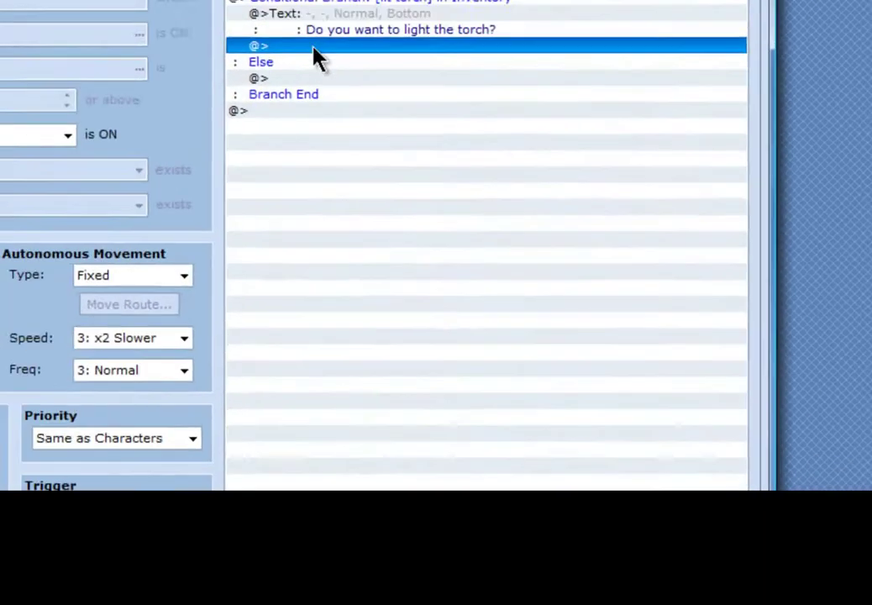
{"action": "double_click", "coordinate": [312, 47]}
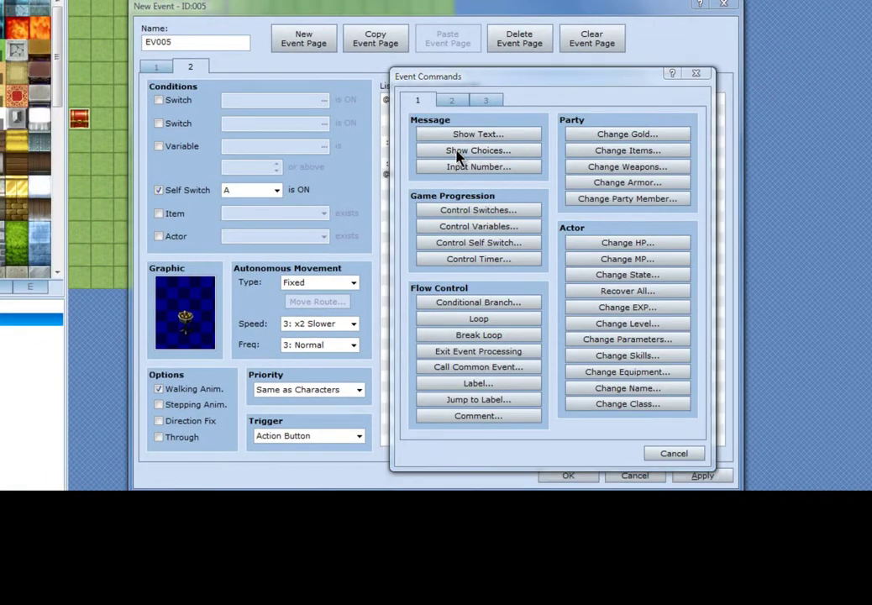
Follow the torch question with Yes/No choices.
{"action": "left_click", "coordinate": [460, 154]}
{"action": "left_click", "coordinate": [559, 347]}
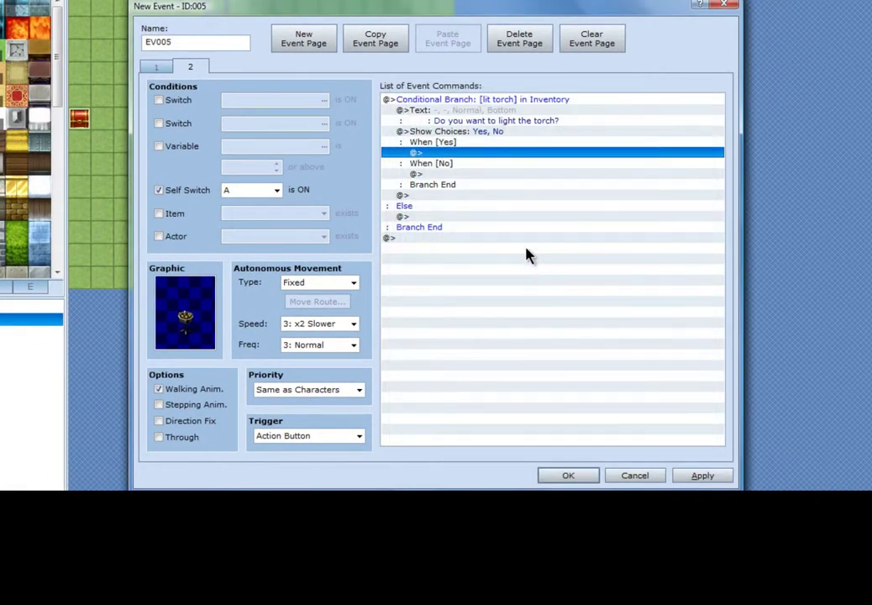
{"action": "left_click", "coordinate": [434, 165]}
{"action": "double_click", "coordinate": [436, 175]}
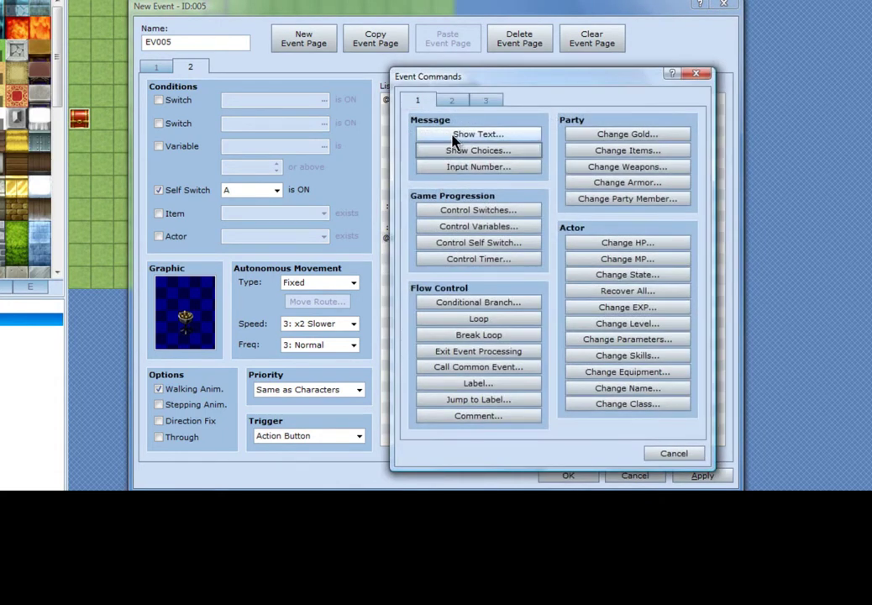
{"action": "left_click", "coordinate": [692, 455]}
Show the message 'You need lit torch.' in the Else case.
{"action": "left_click", "coordinate": [442, 216]}
{"action": "double_click", "coordinate": [441, 220]}
{"action": "left_click", "coordinate": [454, 135]}
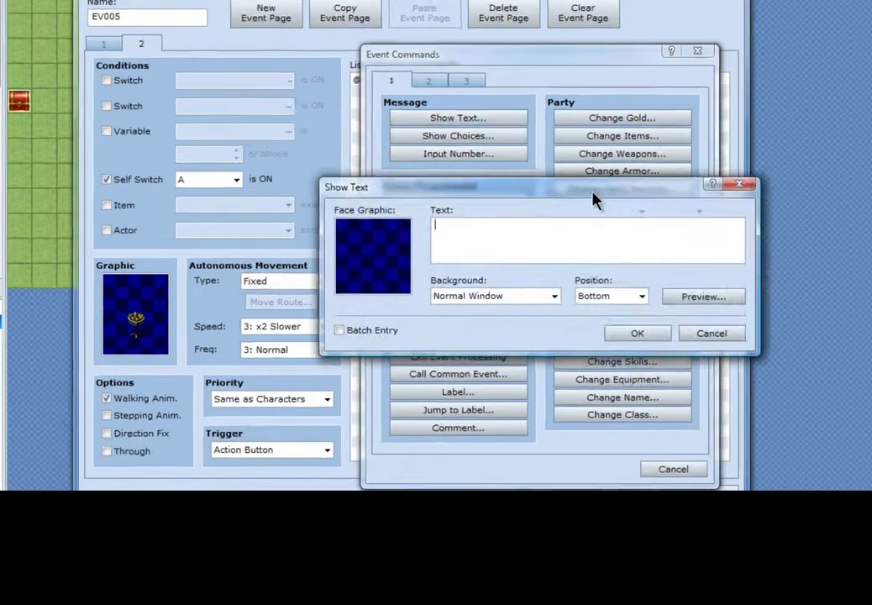
{"action": "type", "text": "You need lit "}
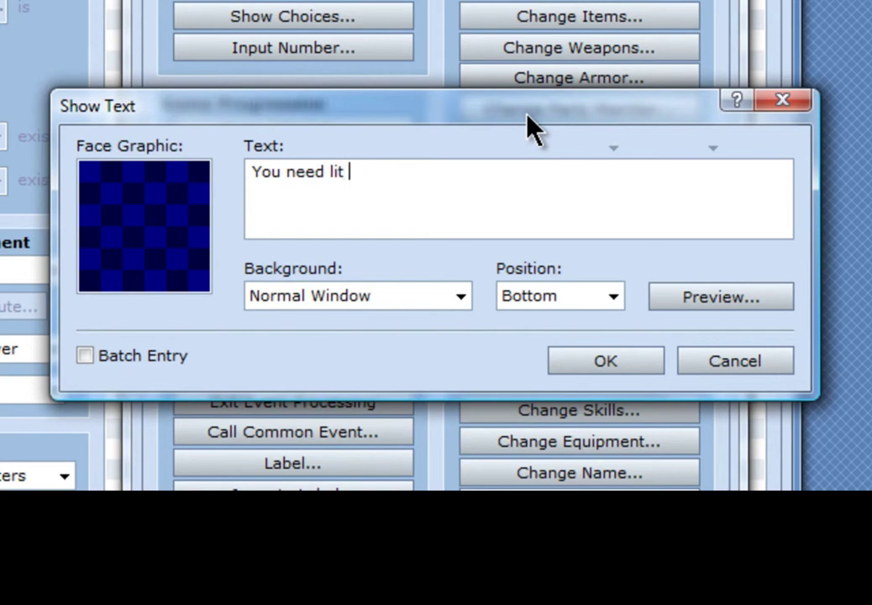
{"action": "type", "text": "torch."}
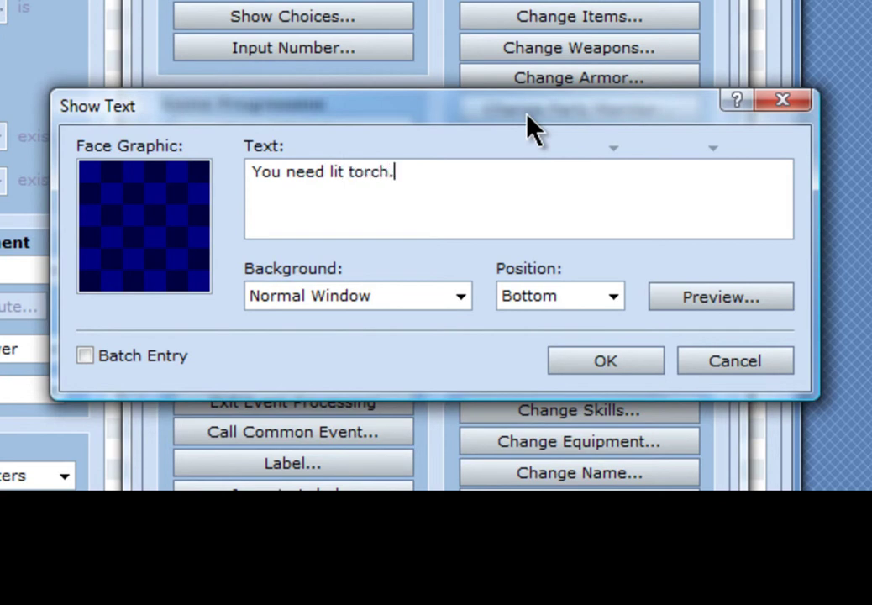
{"action": "left_click", "coordinate": [603, 362]}
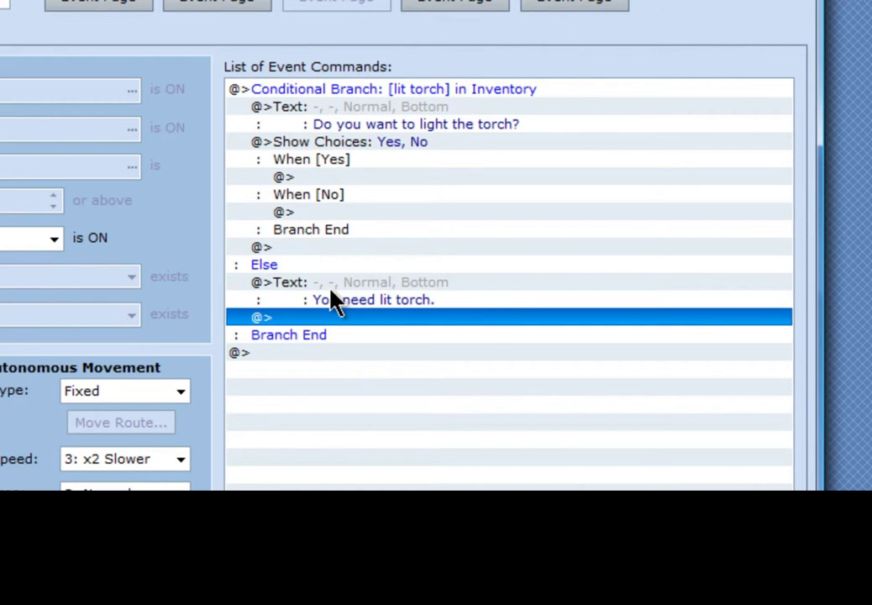
Make the Yes choice play the Fire1 sound effect at volume 100 and pitch 100.
{"action": "left_click", "coordinate": [327, 180]}
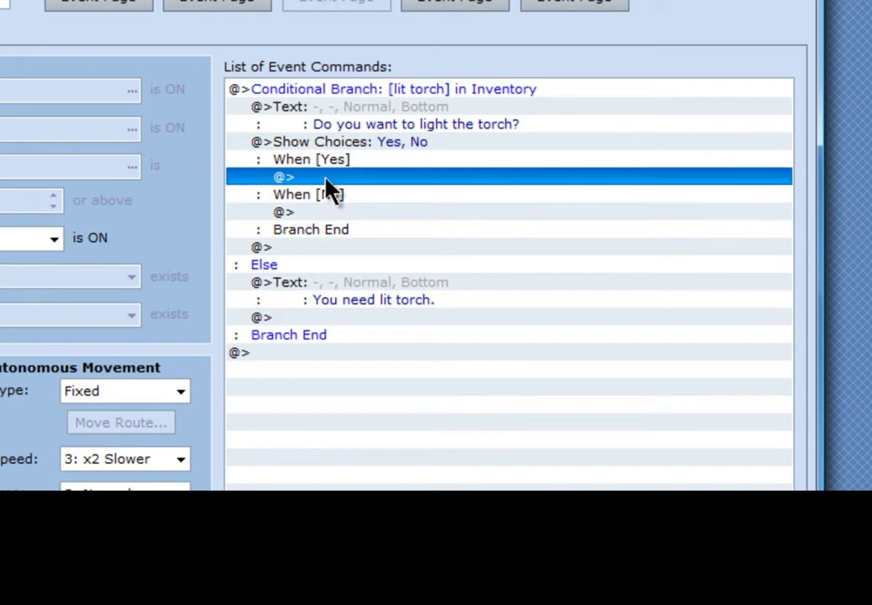
{"action": "double_click", "coordinate": [327, 179]}
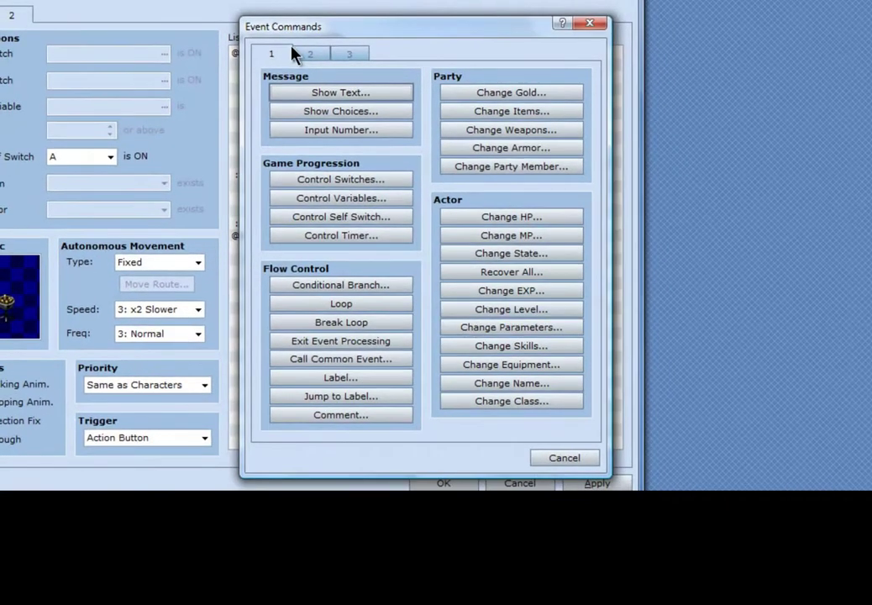
{"action": "left_click", "coordinate": [310, 54]}
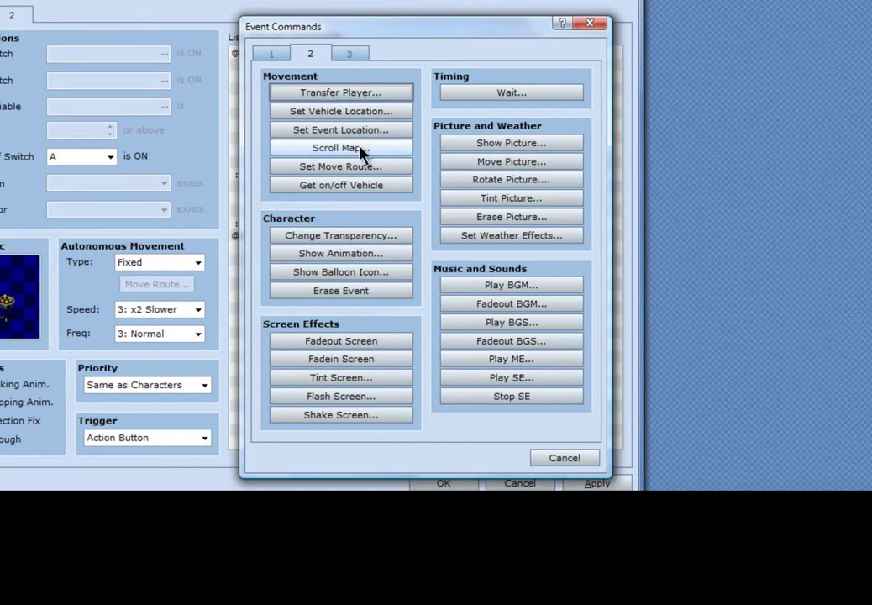
{"action": "left_click", "coordinate": [501, 377]}
{"action": "left_click_drag", "start_coordinate": [447, 127], "coordinate": [440, 215]}
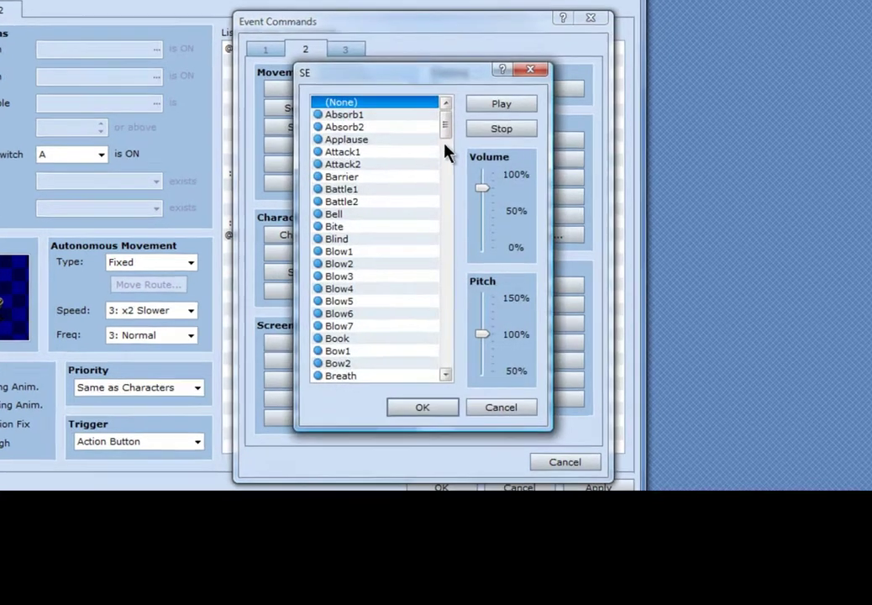
{"action": "left_click", "coordinate": [315, 187]}
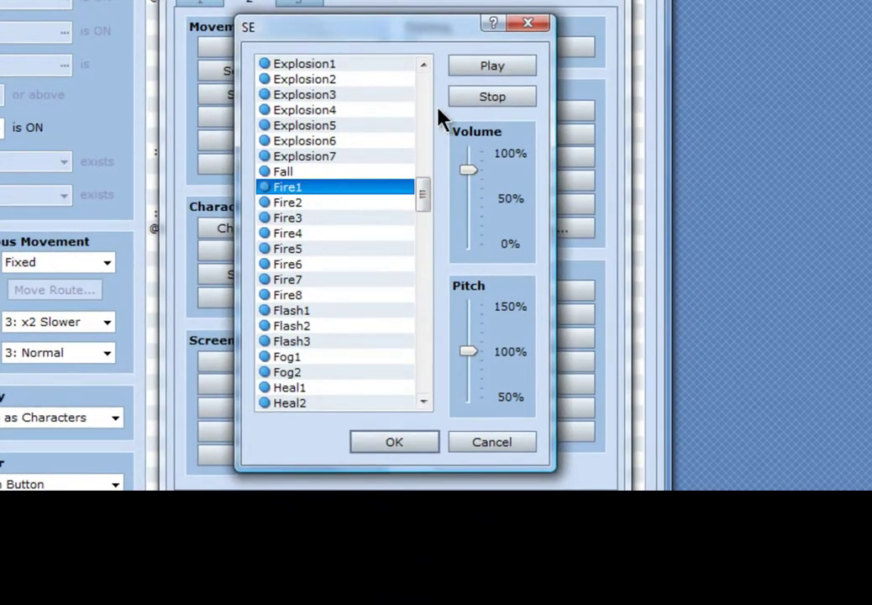
{"action": "left_click_drag", "start_coordinate": [467, 172], "coordinate": [467, 152]}
{"action": "left_click", "coordinate": [490, 69]}
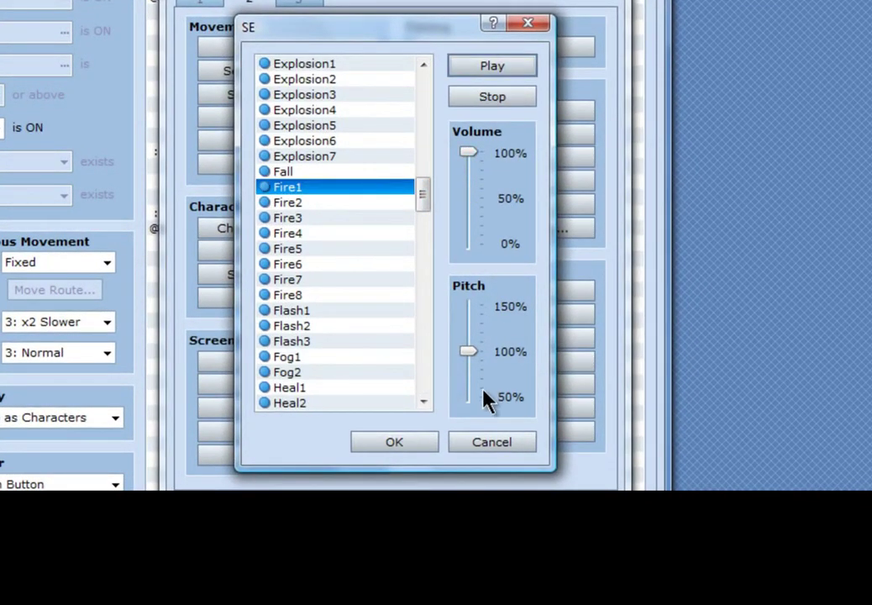
{"action": "left_click", "coordinate": [428, 440]}
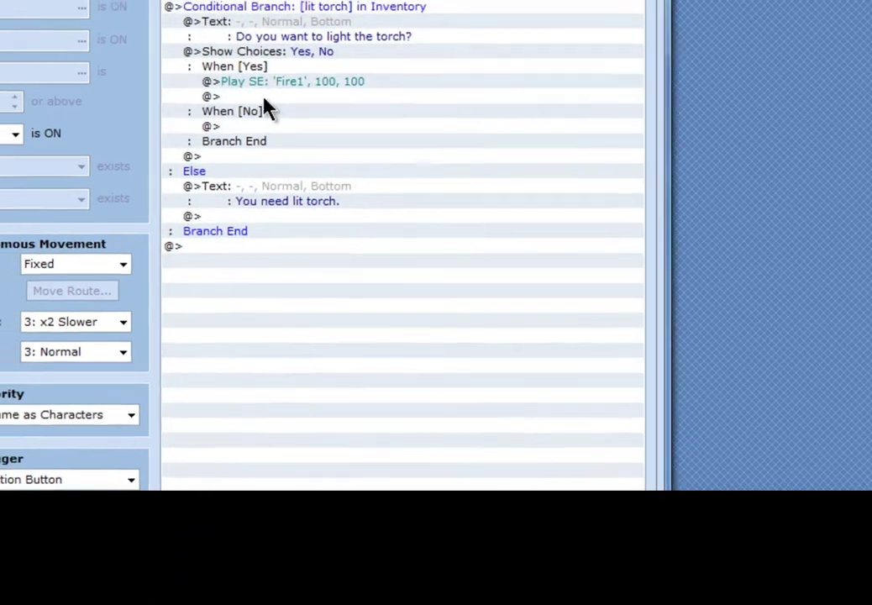
{"action": "double_click", "coordinate": [251, 89]}
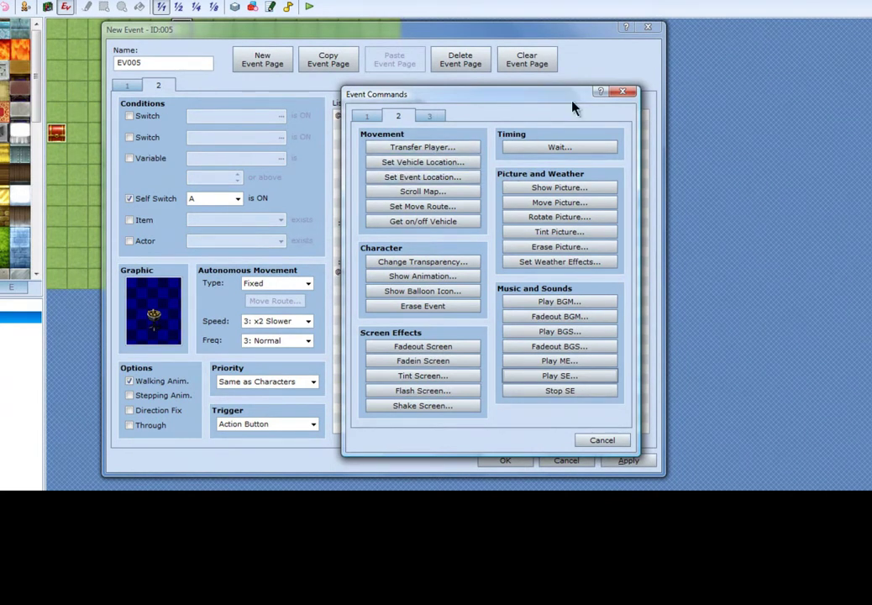
Under Yes, add a constant 1 to variable 0001, newly named torch1.
{"action": "left_click", "coordinate": [622, 92]}
{"action": "double_click", "coordinate": [403, 184]}
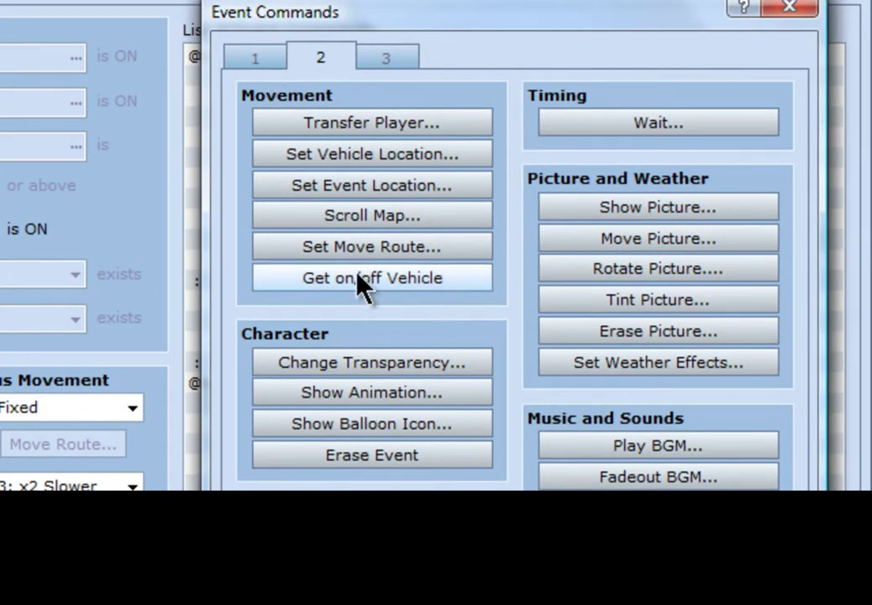
{"action": "left_click", "coordinate": [270, 60]}
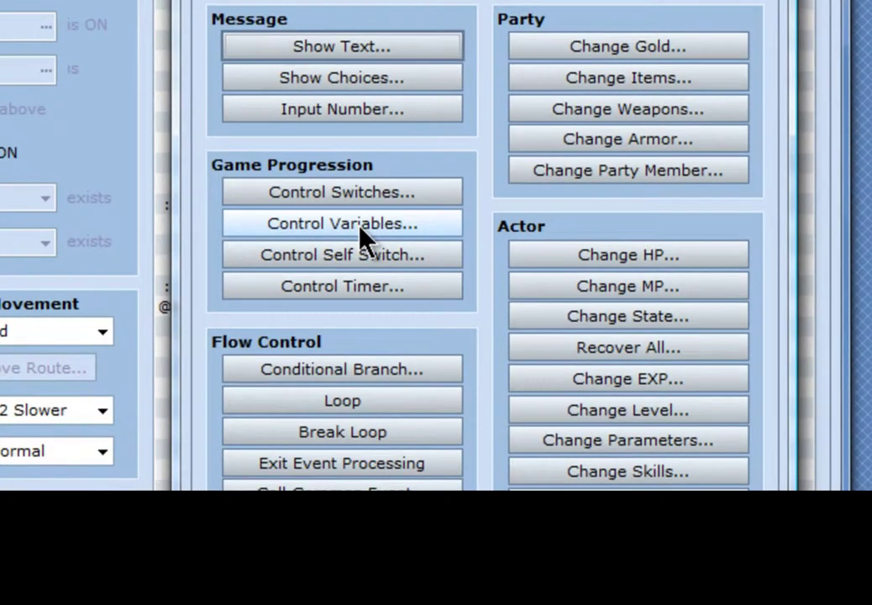
{"action": "left_click", "coordinate": [359, 249]}
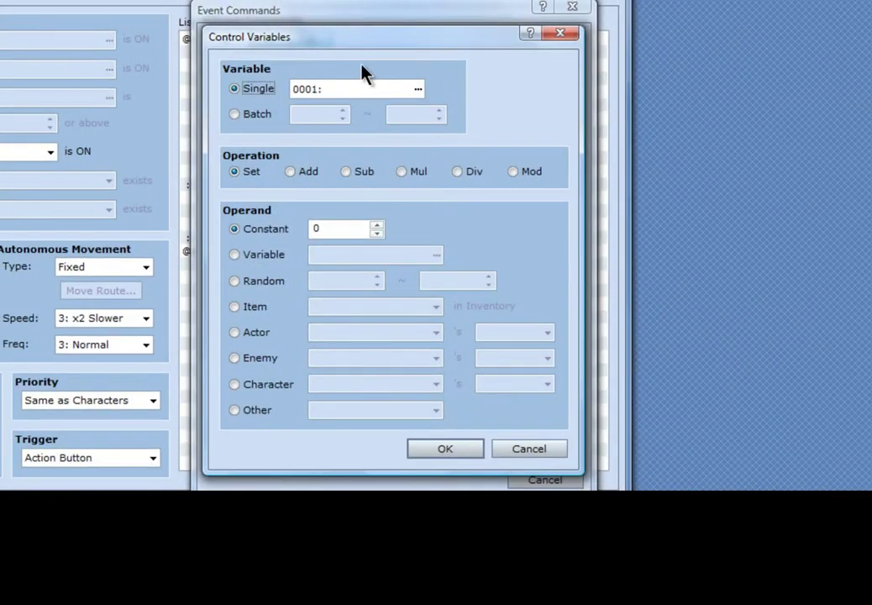
{"action": "left_click", "coordinate": [416, 89]}
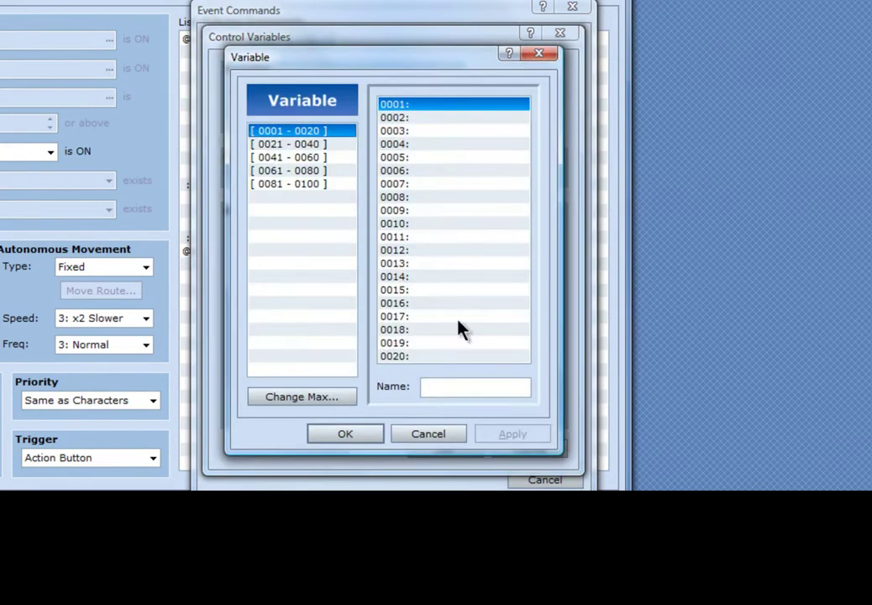
{"action": "left_click", "coordinate": [499, 387]}
{"action": "type", "text": "torch1"}
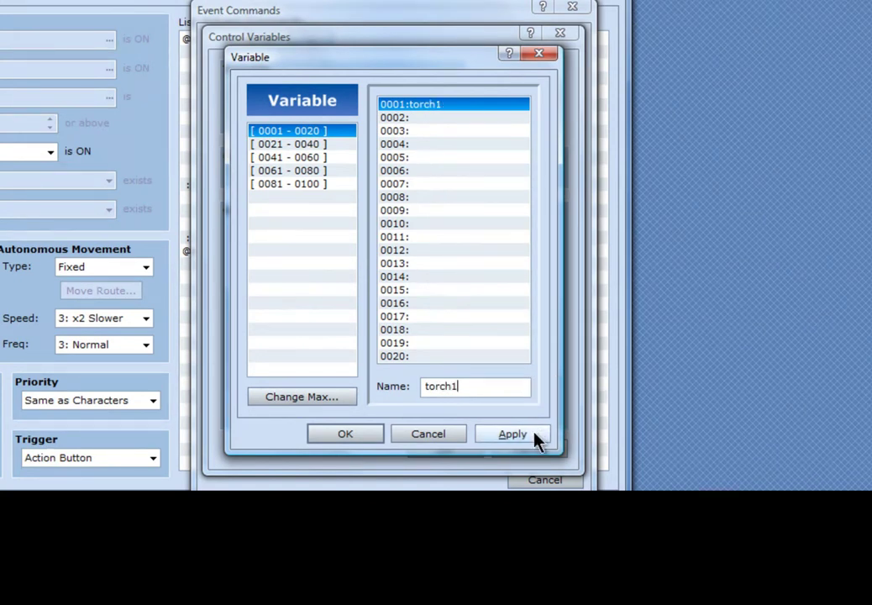
{"action": "left_click", "coordinate": [523, 435]}
{"action": "left_click", "coordinate": [351, 438]}
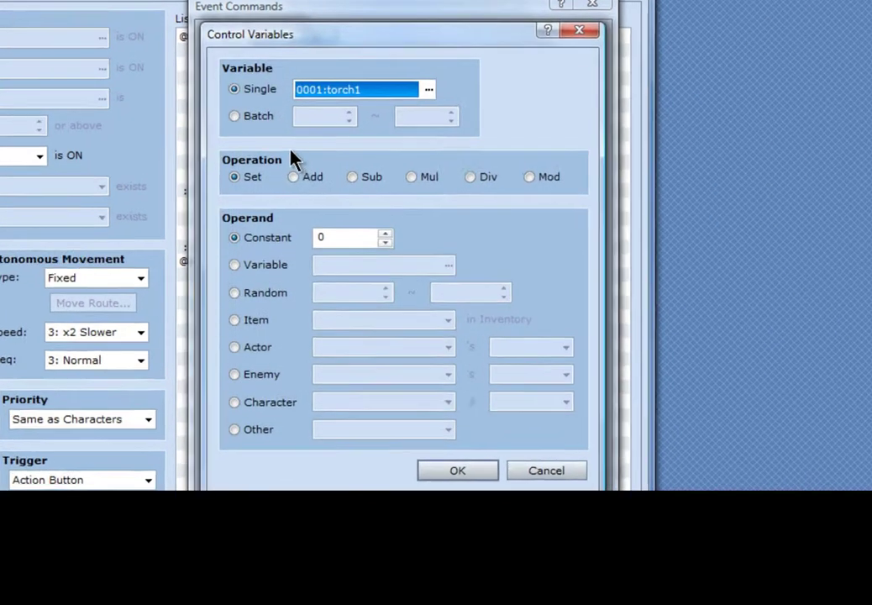
{"action": "left_click", "coordinate": [290, 171]}
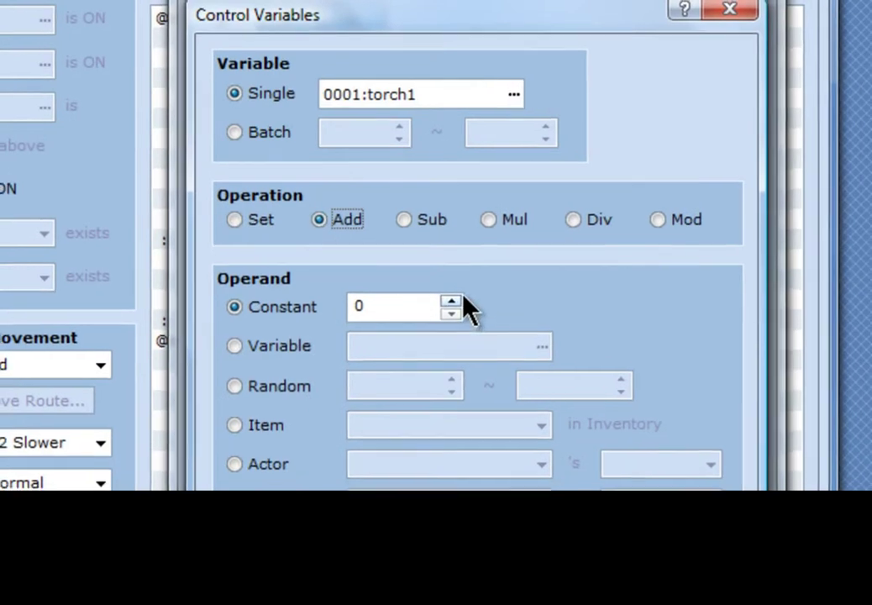
{"action": "left_click", "coordinate": [455, 301]}
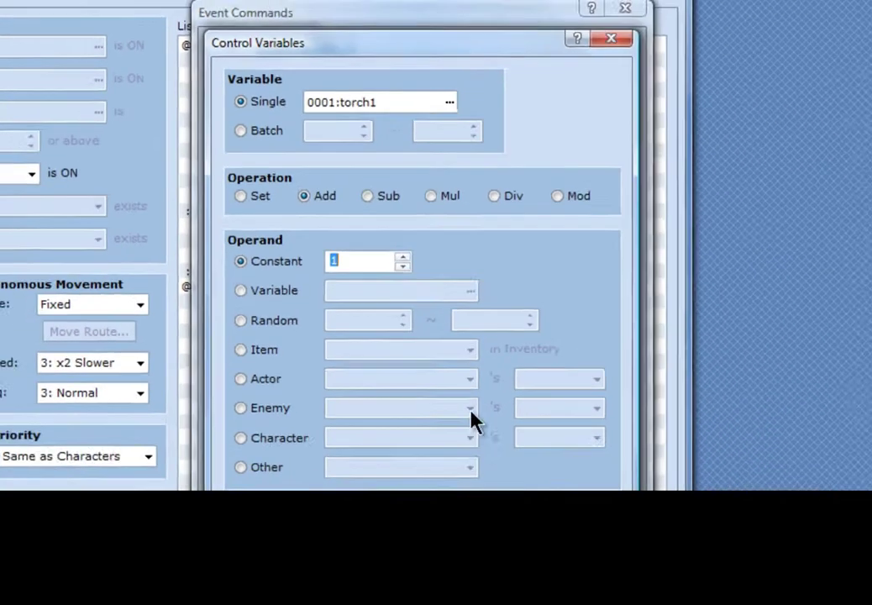
{"action": "left_click", "coordinate": [461, 455]}
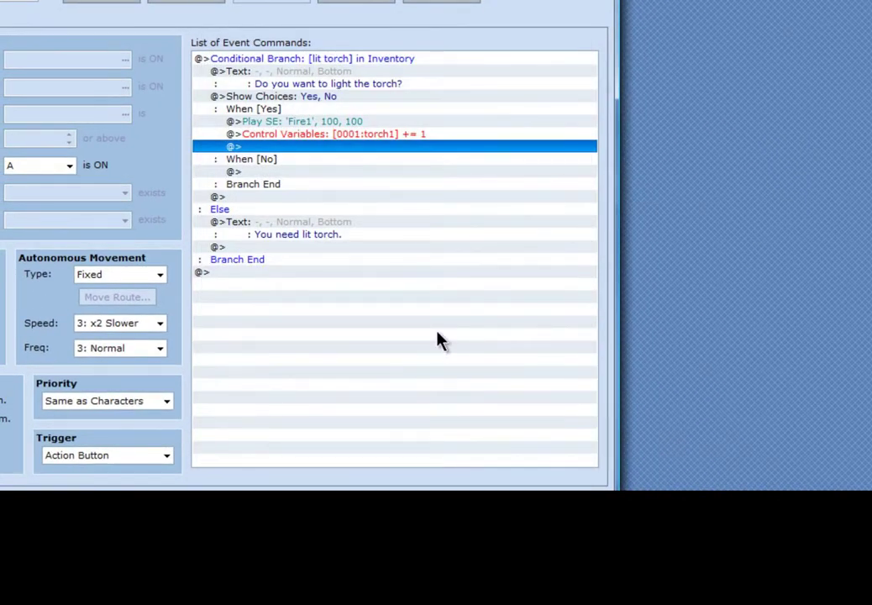
Add a Control Self Switch command turning self switch A ON under Yes.
{"action": "double_click", "coordinate": [292, 149]}
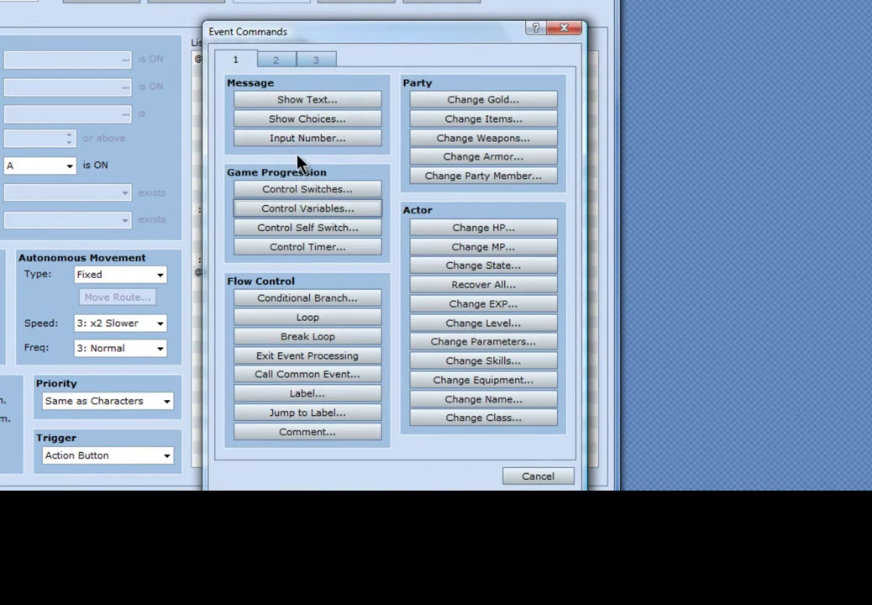
{"action": "left_click", "coordinate": [294, 233]}
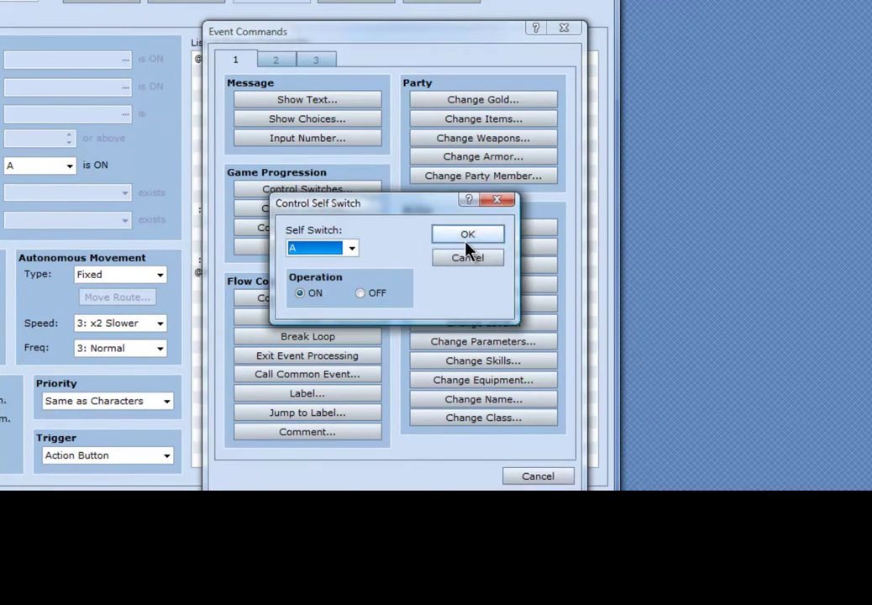
{"action": "left_click", "coordinate": [466, 240]}
Create a new event page 3 with a Self Switch condition.
{"action": "left_click", "coordinate": [315, 76]}
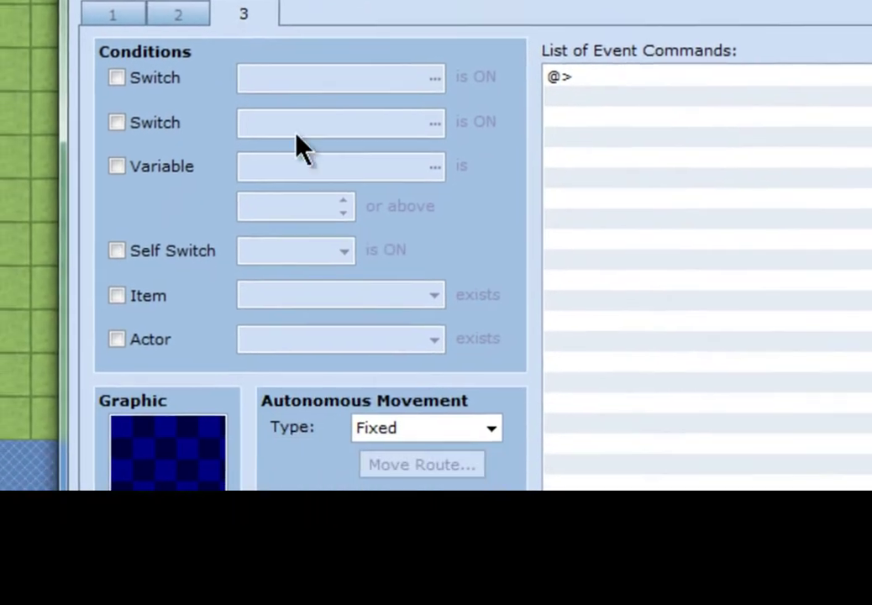
{"action": "left_click", "coordinate": [44, 353]}
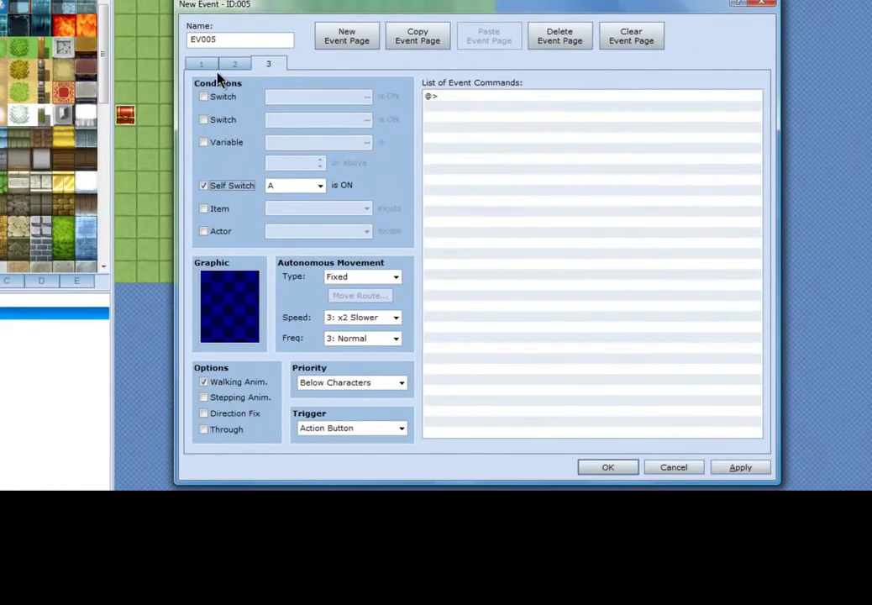
{"action": "left_click", "coordinate": [158, 2]}
{"action": "left_click", "coordinate": [235, 65]}
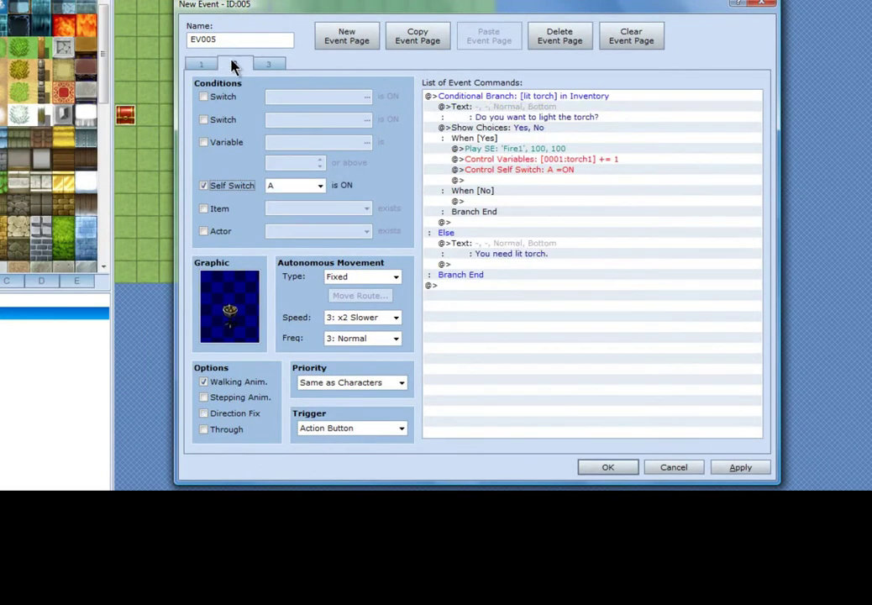
Change the self switch command to turn self switch B ON.
{"action": "left_click", "coordinate": [479, 171]}
{"action": "right_click", "coordinate": [477, 173]}
{"action": "left_click", "coordinate": [514, 194]}
{"action": "left_click", "coordinate": [555, 254]}
{"action": "left_click", "coordinate": [526, 275]}
{"action": "left_click", "coordinate": [635, 242]}
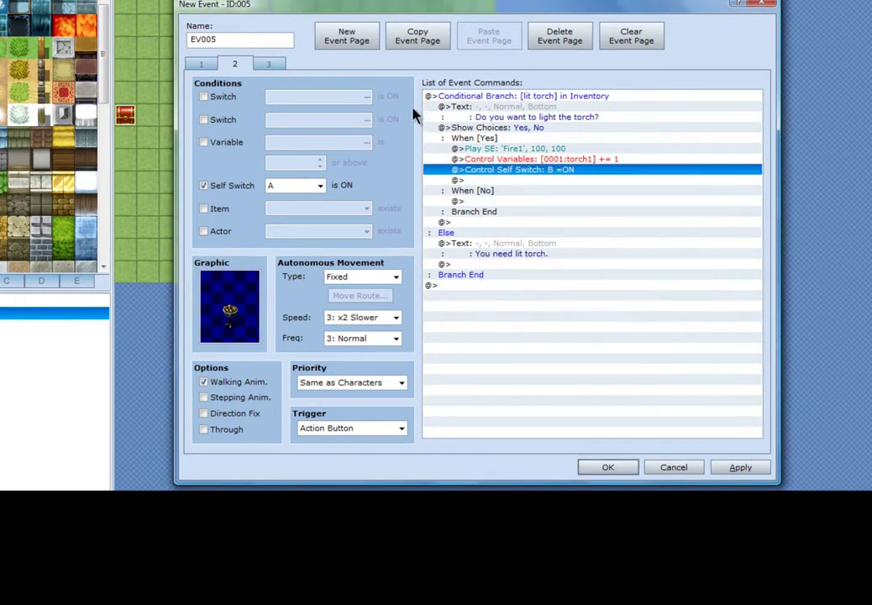
Set page 3's self switch condition to B.
{"action": "left_click", "coordinate": [272, 64]}
{"action": "left_click", "coordinate": [323, 190]}
{"action": "left_click", "coordinate": [294, 207]}
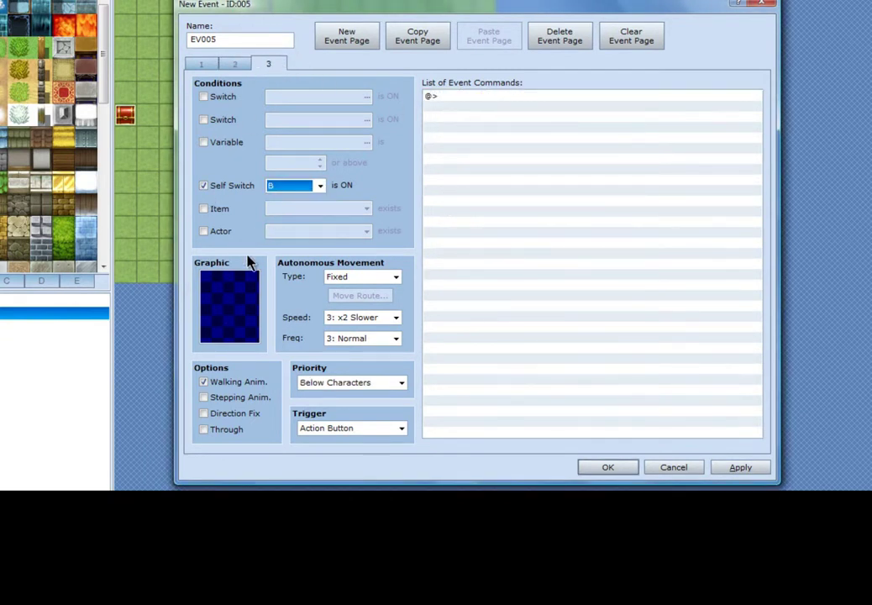
{"action": "double_click", "coordinate": [241, 292]}
Give page 3 the lit orange brazier graphic from !Other2 with stepping animation.
{"action": "left_click_drag", "start_coordinate": [383, 191], "coordinate": [383, 303]}
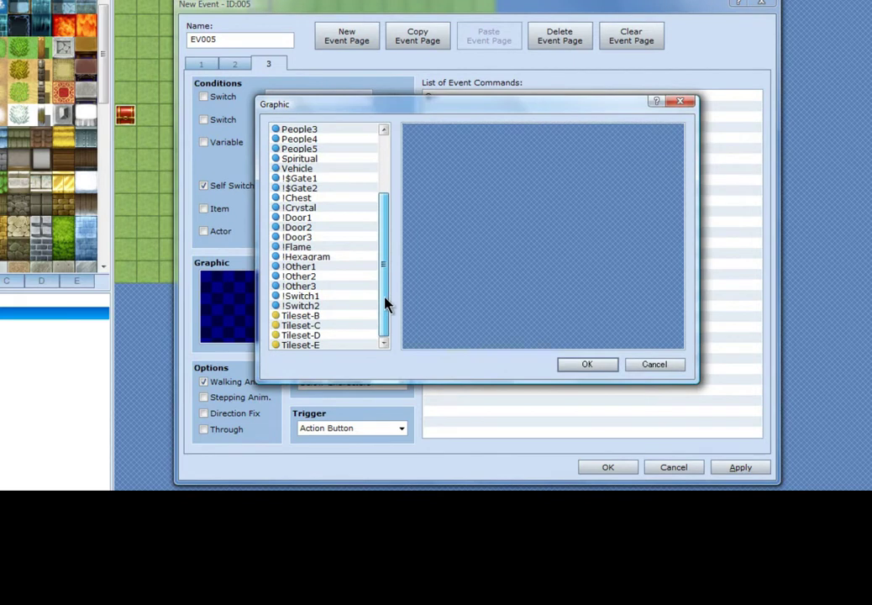
{"action": "left_click", "coordinate": [301, 276]}
{"action": "left_click_drag", "start_coordinate": [681, 267], "coordinate": [681, 330]}
{"action": "left_click", "coordinate": [617, 292]}
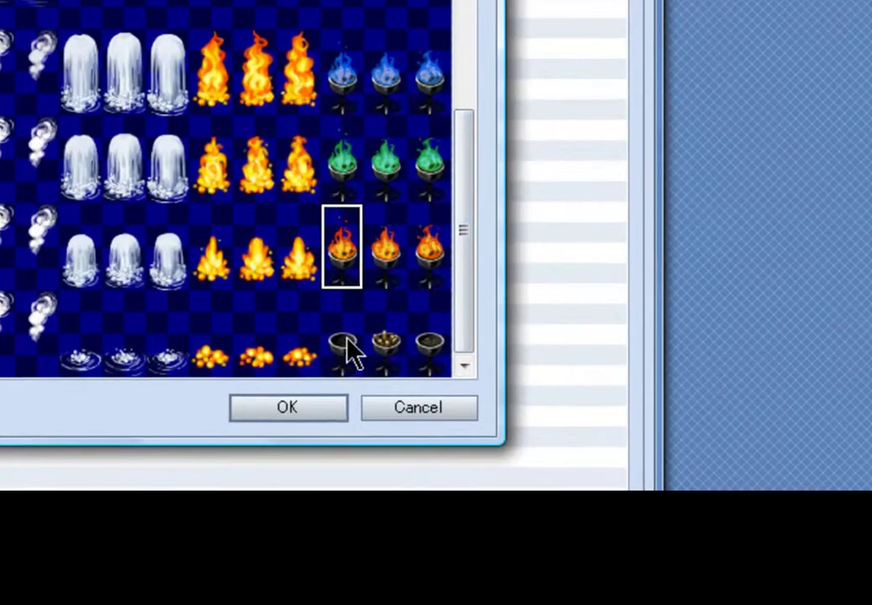
{"action": "left_click", "coordinate": [332, 408]}
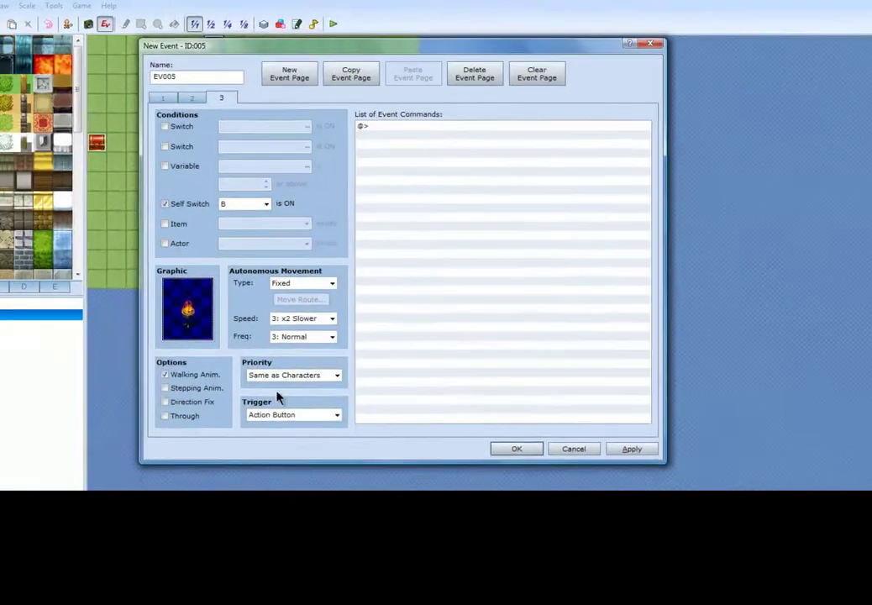
{"action": "left_click", "coordinate": [166, 388]}
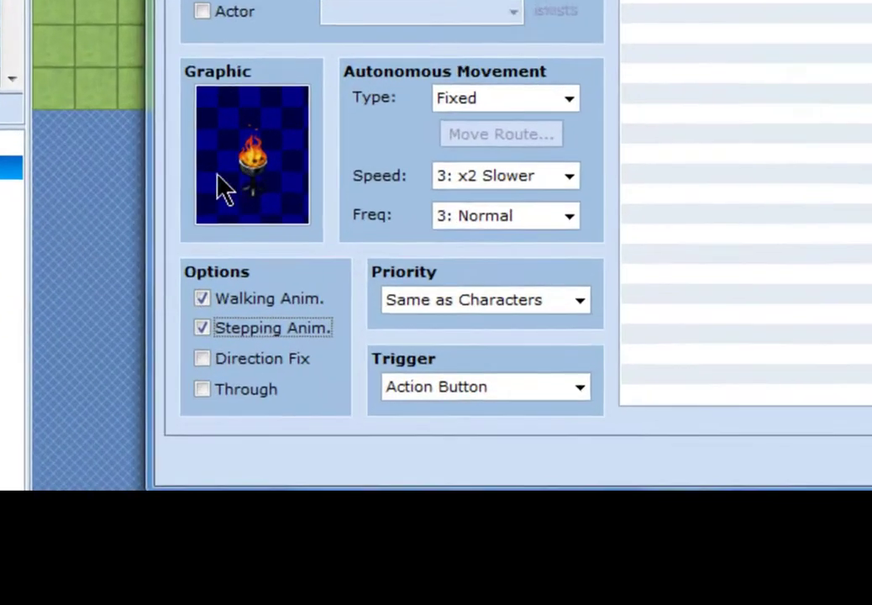
{"action": "double_click", "coordinate": [260, 160]}
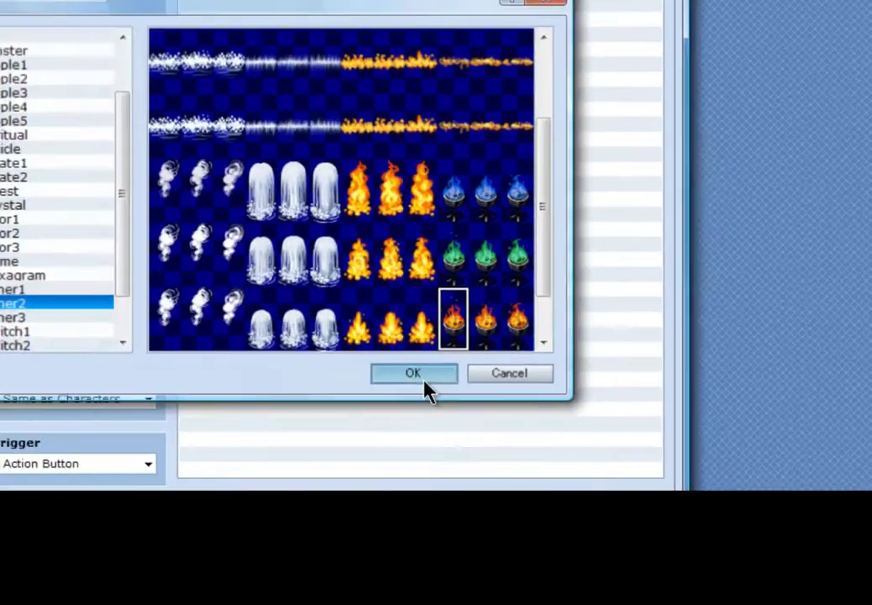
{"action": "left_click", "coordinate": [197, 380]}
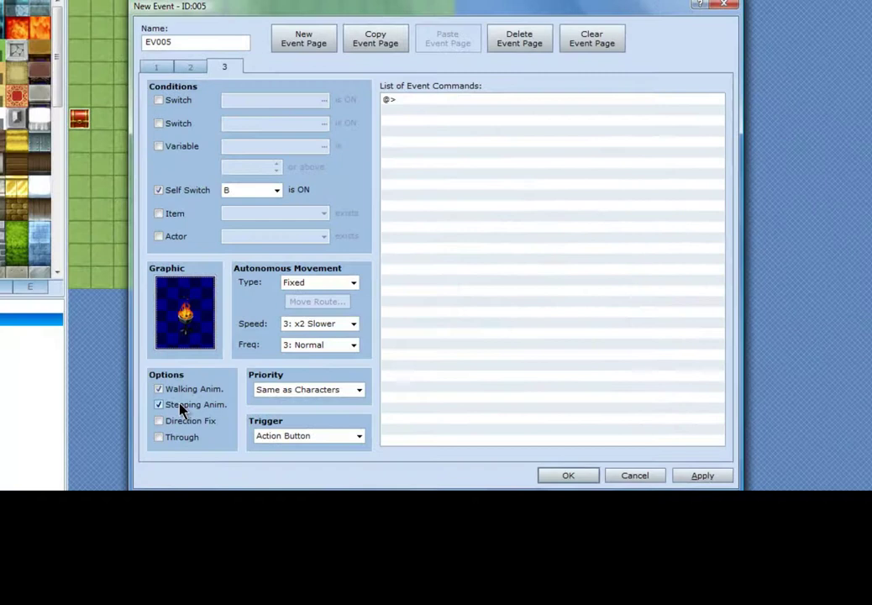
Turn on Direction Fix for page 3 and save the torch event.
{"action": "left_click", "coordinate": [160, 420]}
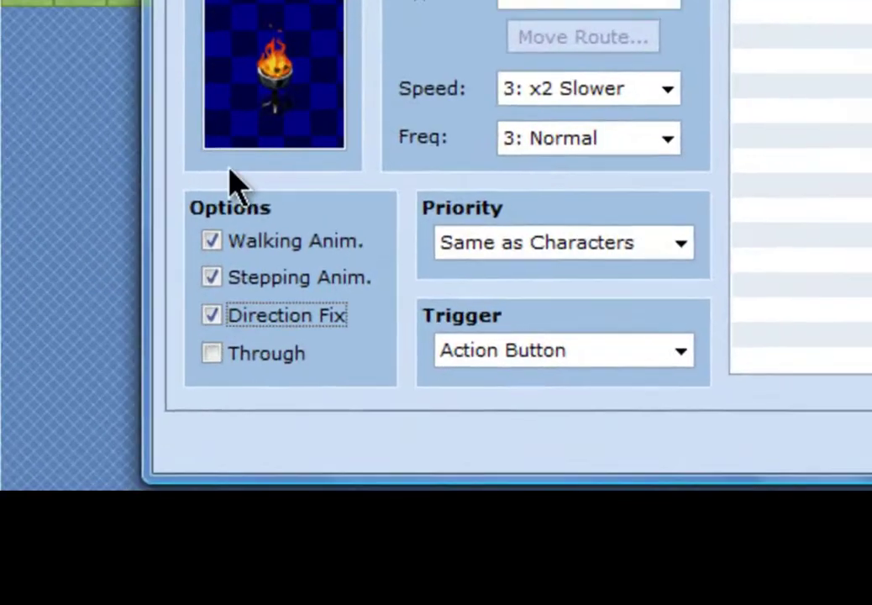
{"action": "double_click", "coordinate": [319, 135]}
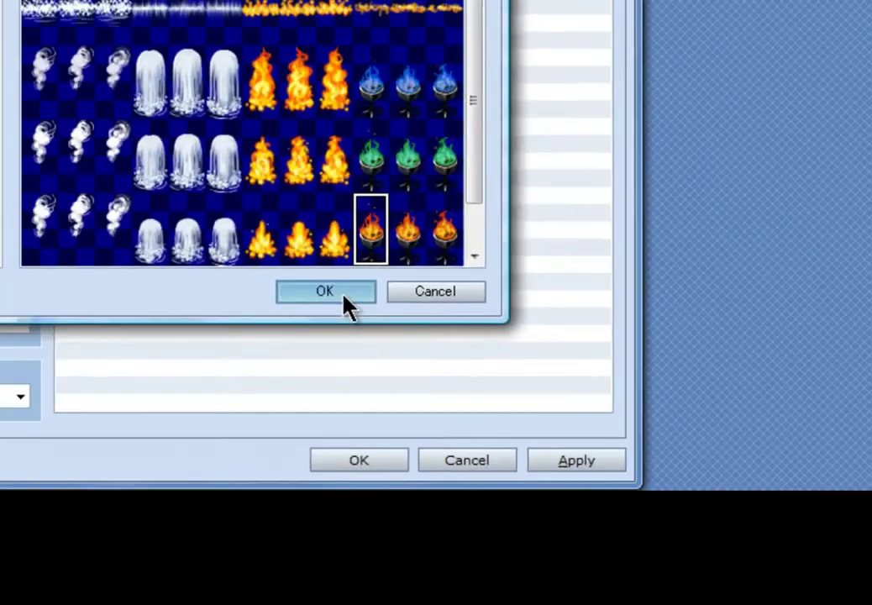
{"action": "left_click", "coordinate": [343, 297]}
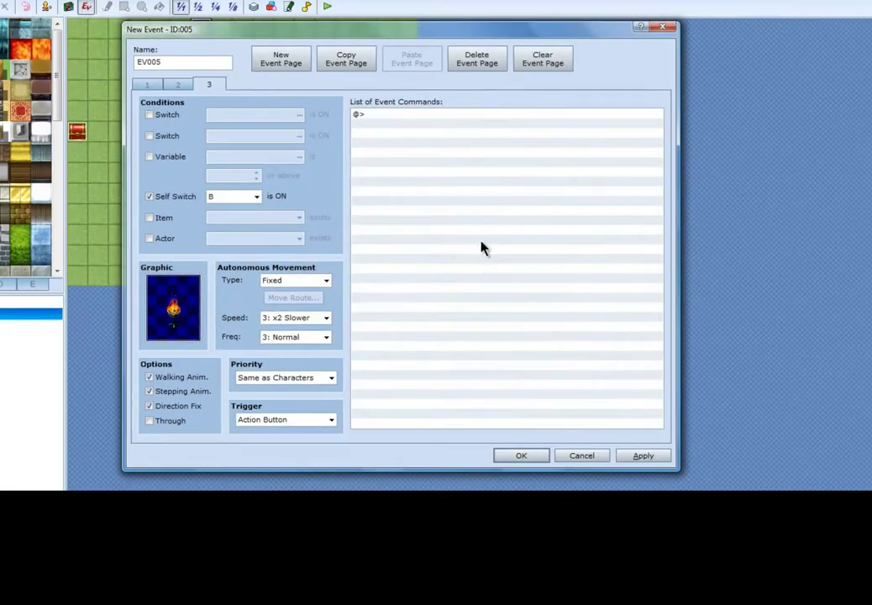
{"action": "left_click", "coordinate": [186, 85]}
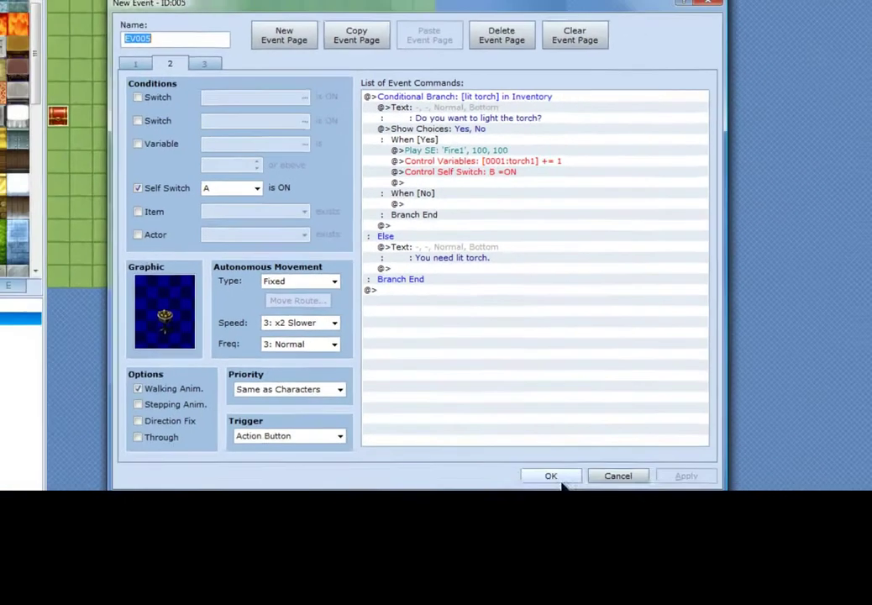
{"action": "left_click", "coordinate": [553, 475]}
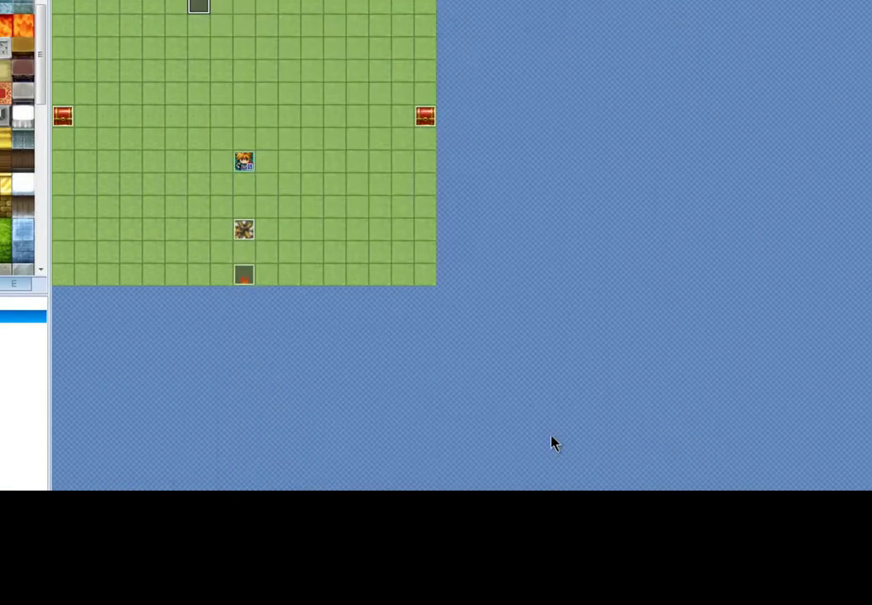
Create a quick treasure chest event holding 1000 gold on an empty tile above the hero.
{"action": "right_click", "coordinate": [272, 55]}
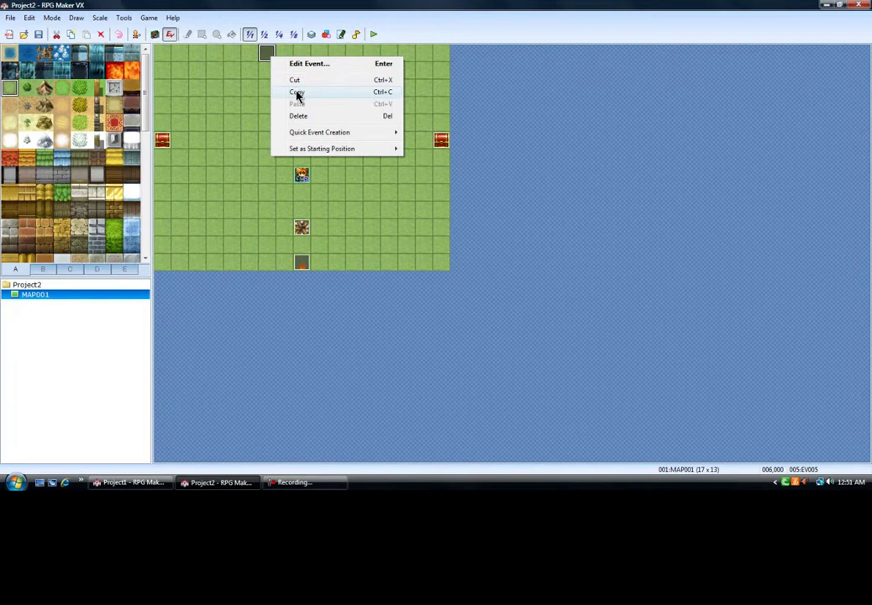
{"action": "left_click", "coordinate": [247, 120]}
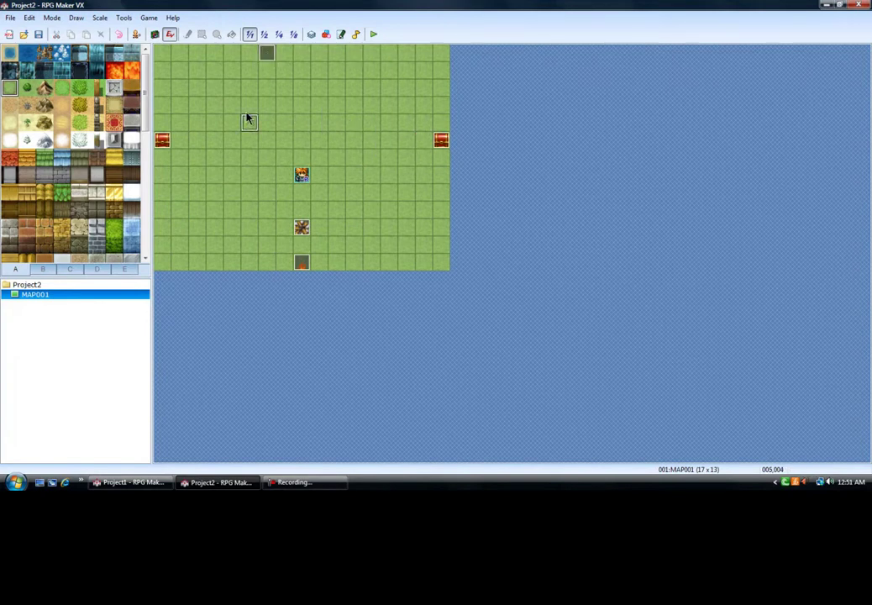
{"action": "right_click", "coordinate": [301, 94]}
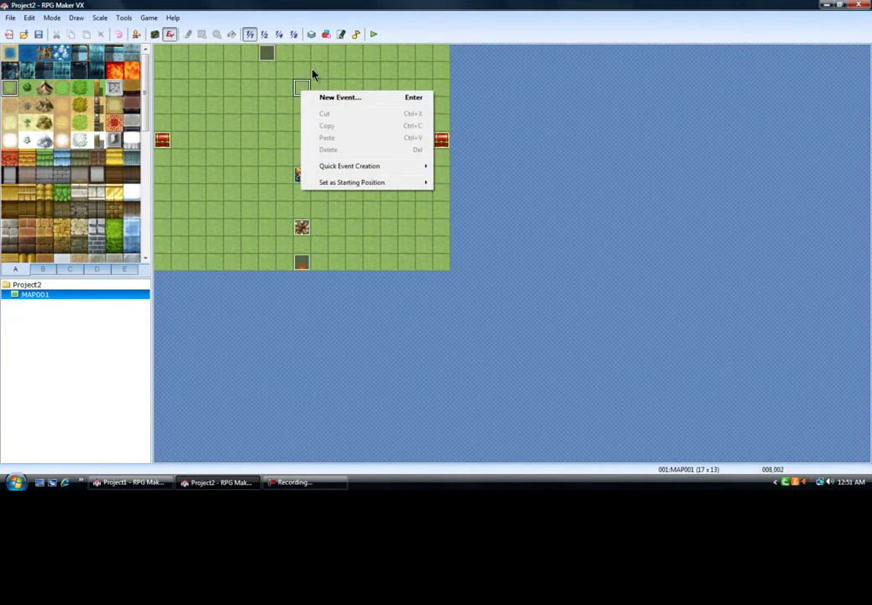
{"action": "double_click", "coordinate": [300, 89]}
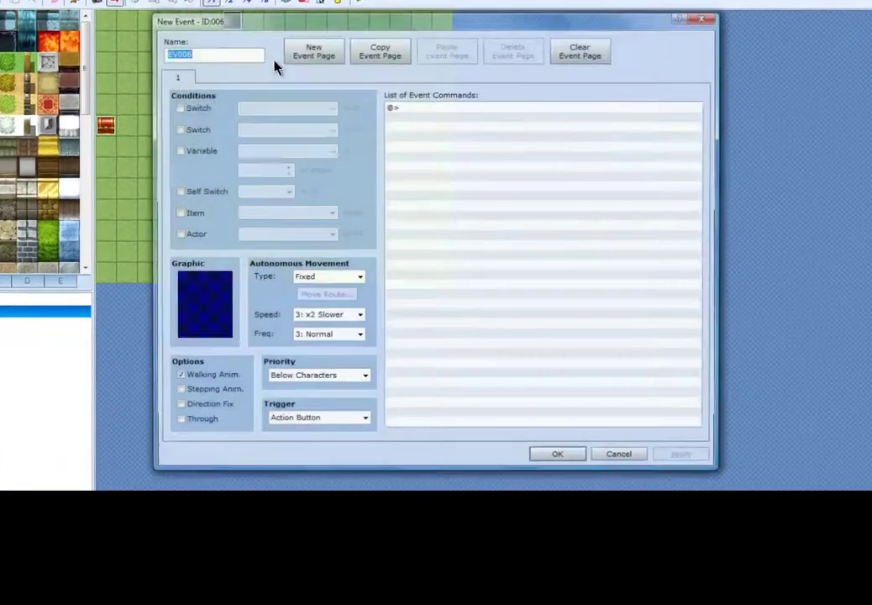
{"action": "left_click", "coordinate": [723, 6]}
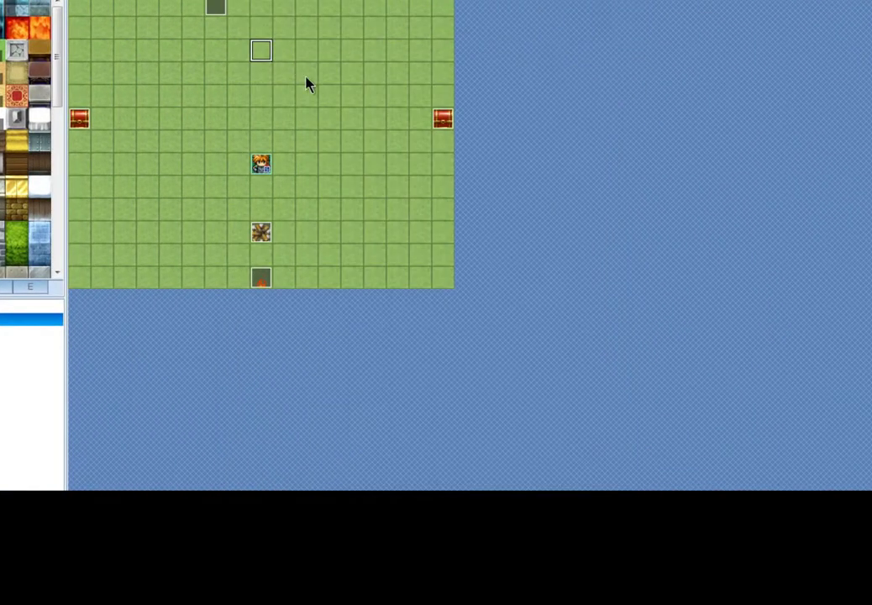
{"action": "right_click", "coordinate": [263, 53]}
{"action": "mouse_move", "coordinate": [311, 152]}
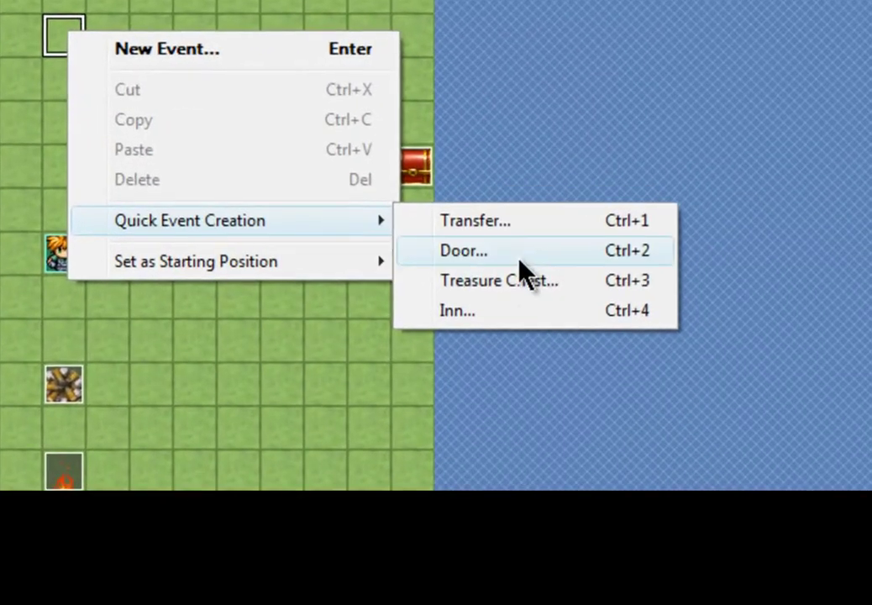
{"action": "left_click", "coordinate": [504, 280]}
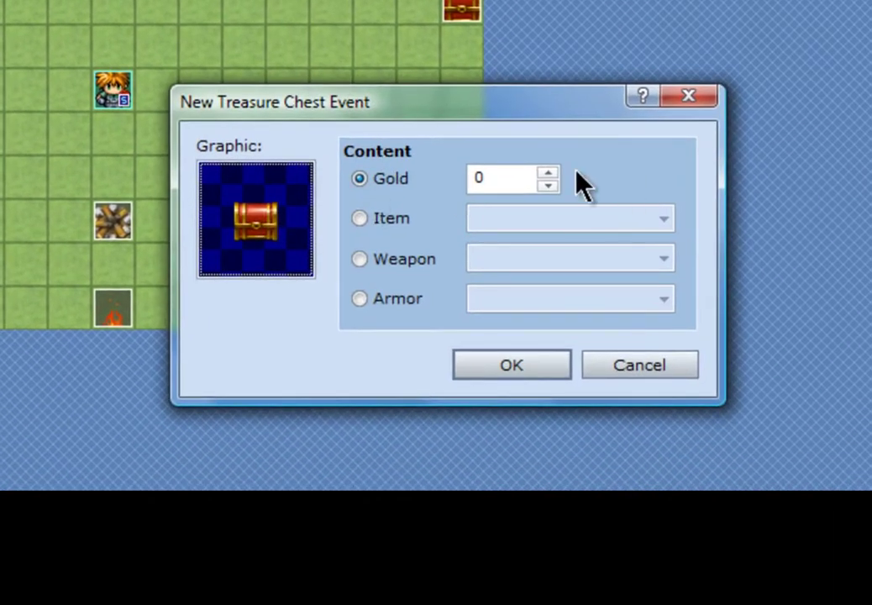
{"action": "double_click", "coordinate": [501, 176]}
{"action": "type", "text": "1000"}
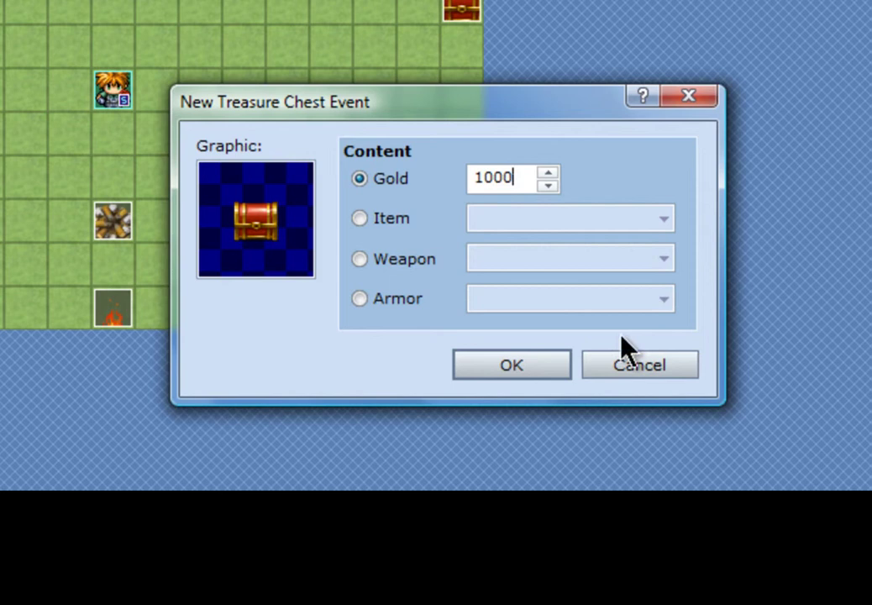
{"action": "left_click", "coordinate": [540, 364]}
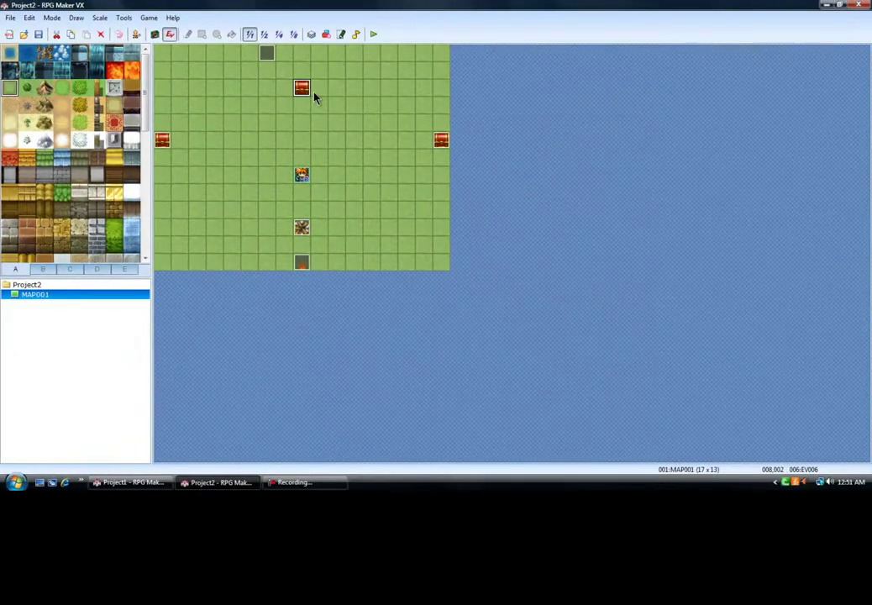
{"action": "double_click", "coordinate": [304, 92]}
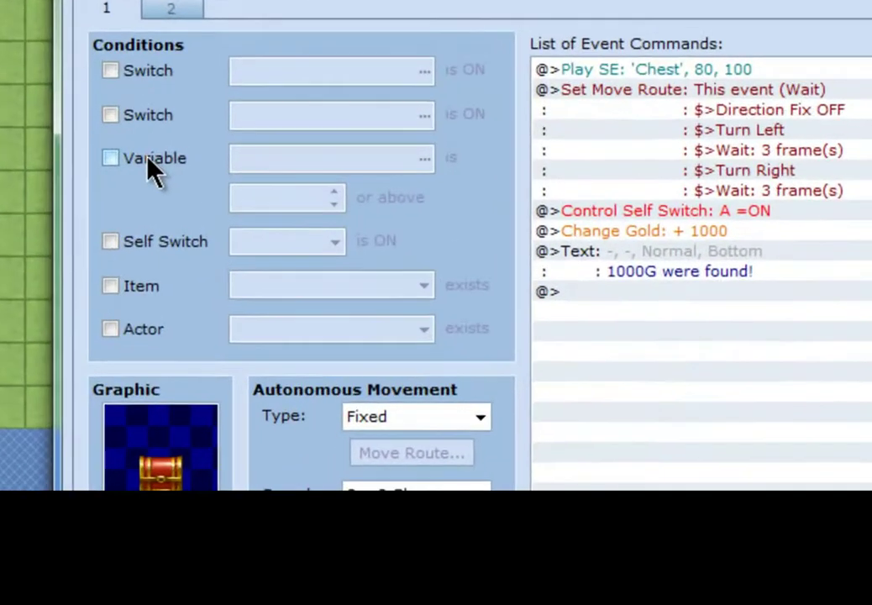
{"action": "left_click", "coordinate": [110, 158]}
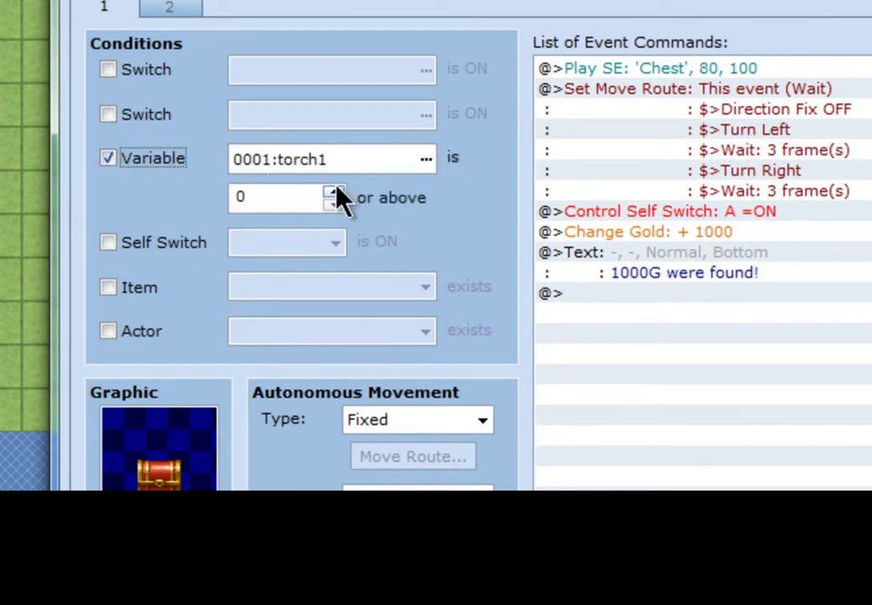
{"action": "left_click", "coordinate": [333, 192]}
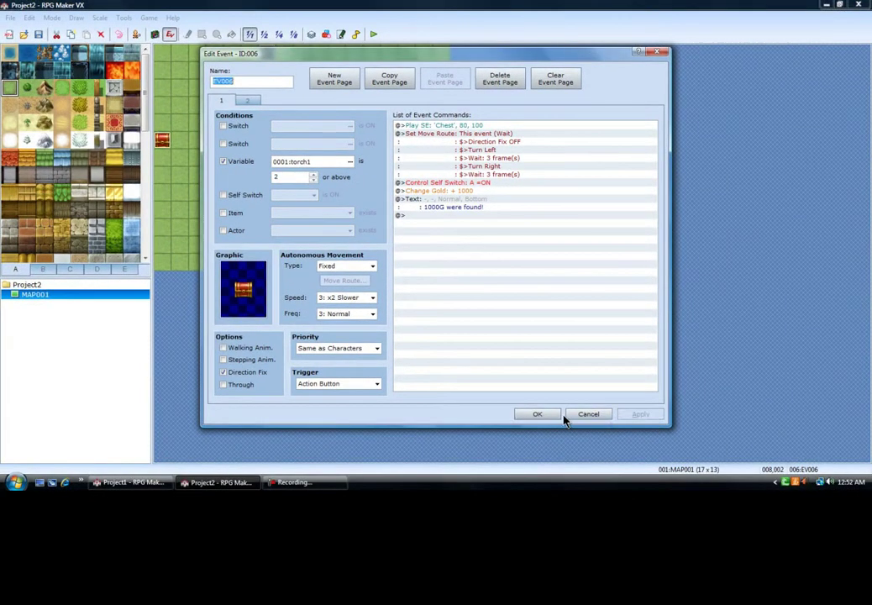
{"action": "left_click", "coordinate": [541, 414]}
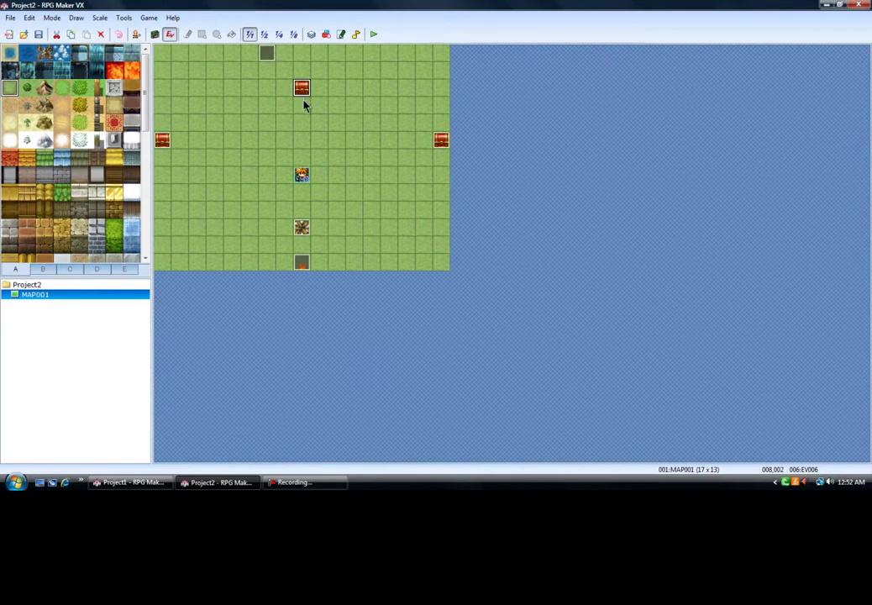
{"action": "right_click", "coordinate": [316, 263]}
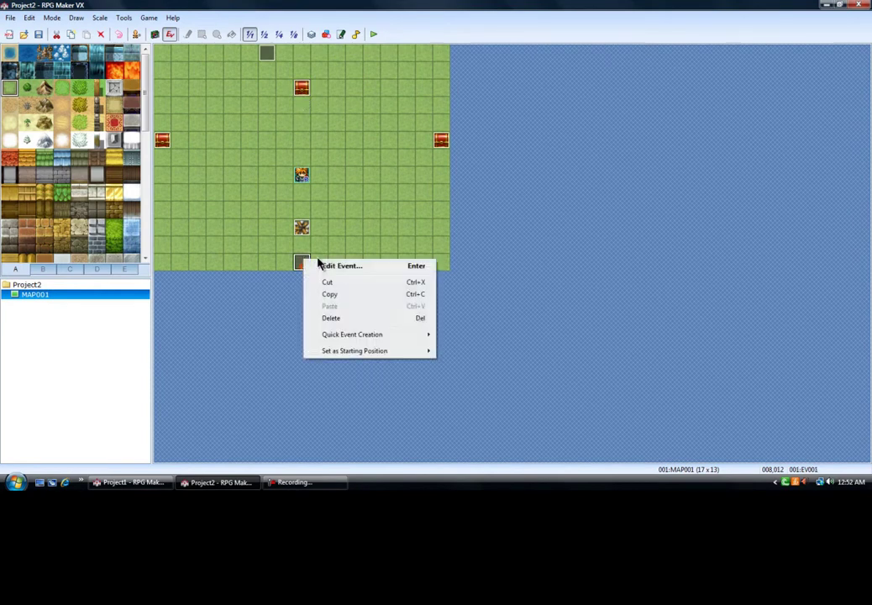
{"action": "left_click", "coordinate": [330, 262]}
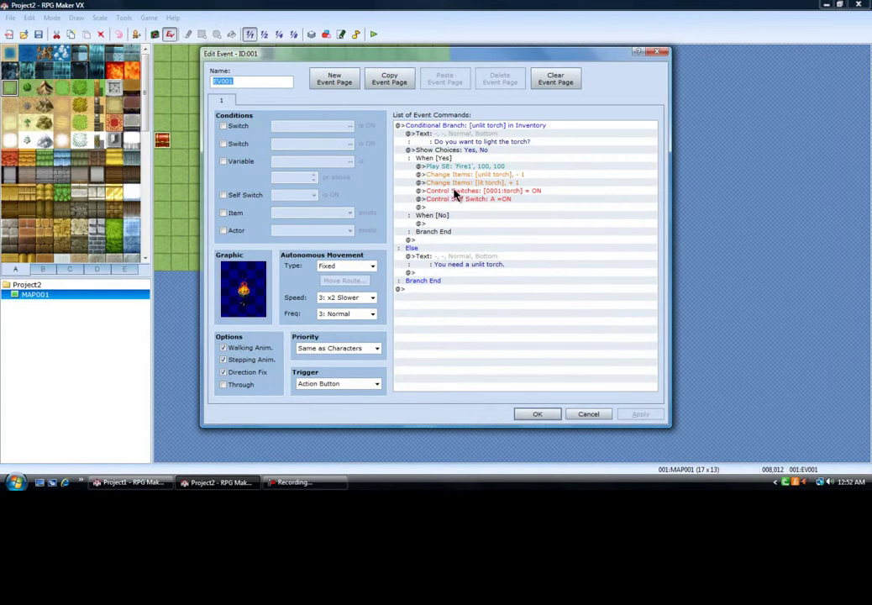
{"action": "left_click", "coordinate": [549, 414]}
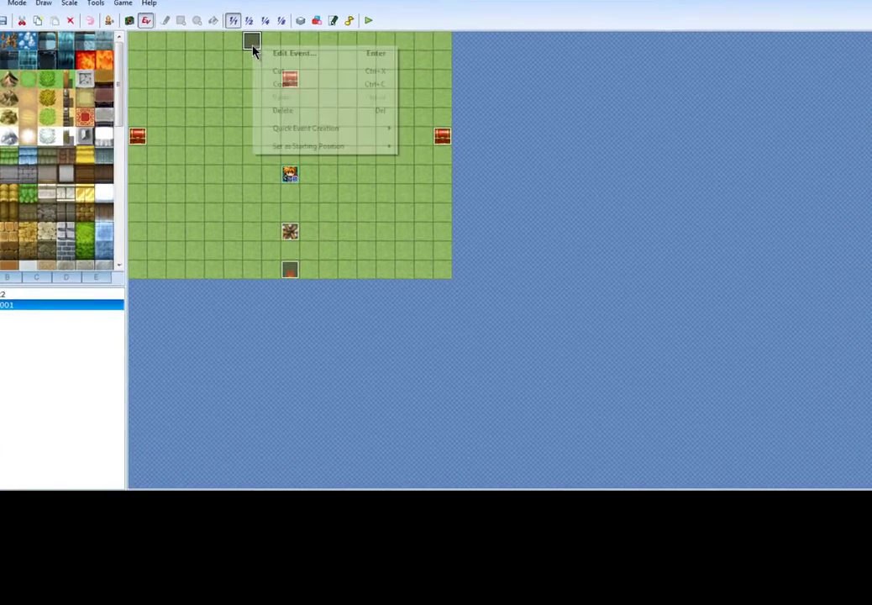
{"action": "left_click", "coordinate": [277, 54]}
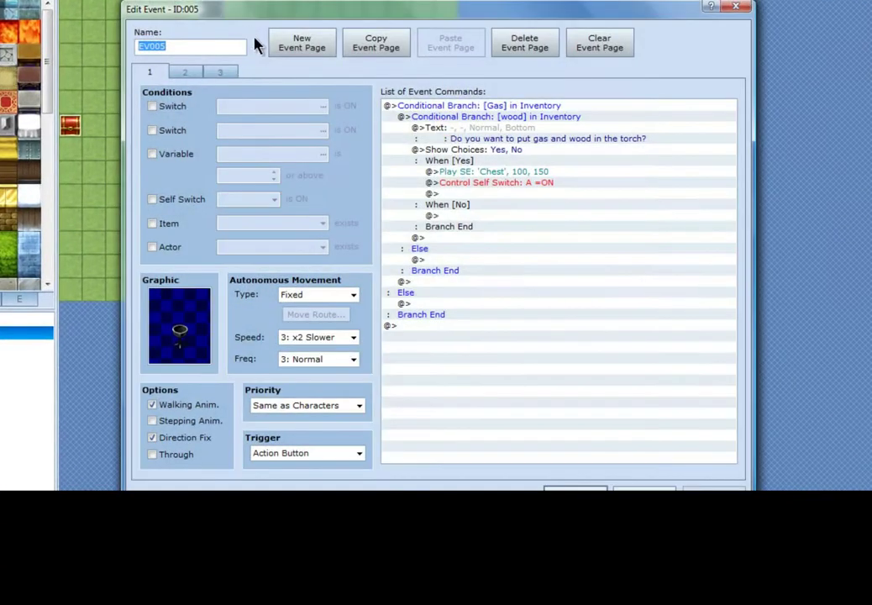
{"action": "left_click", "coordinate": [185, 72]}
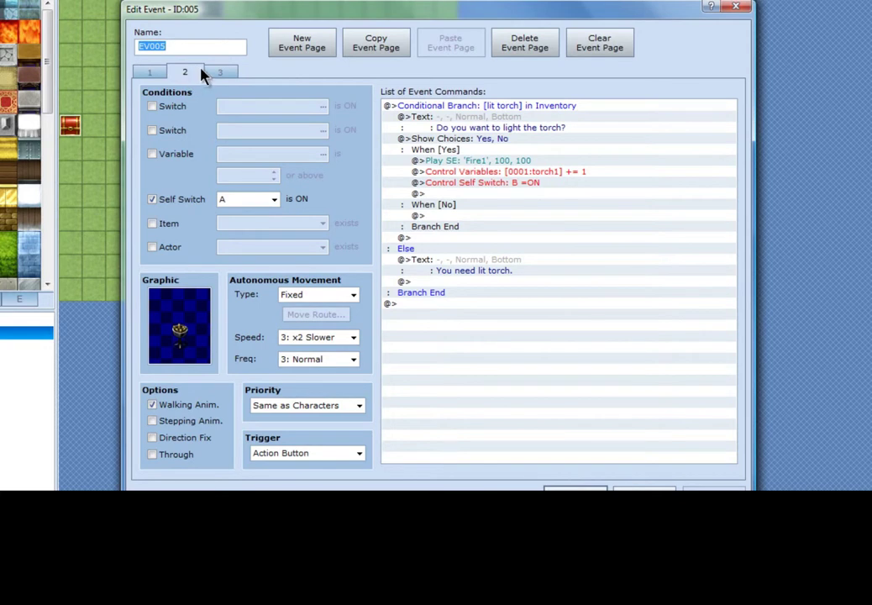
{"action": "left_click", "coordinate": [220, 74]}
{"action": "left_click", "coordinate": [194, 75]}
{"action": "left_click", "coordinate": [139, 75]}
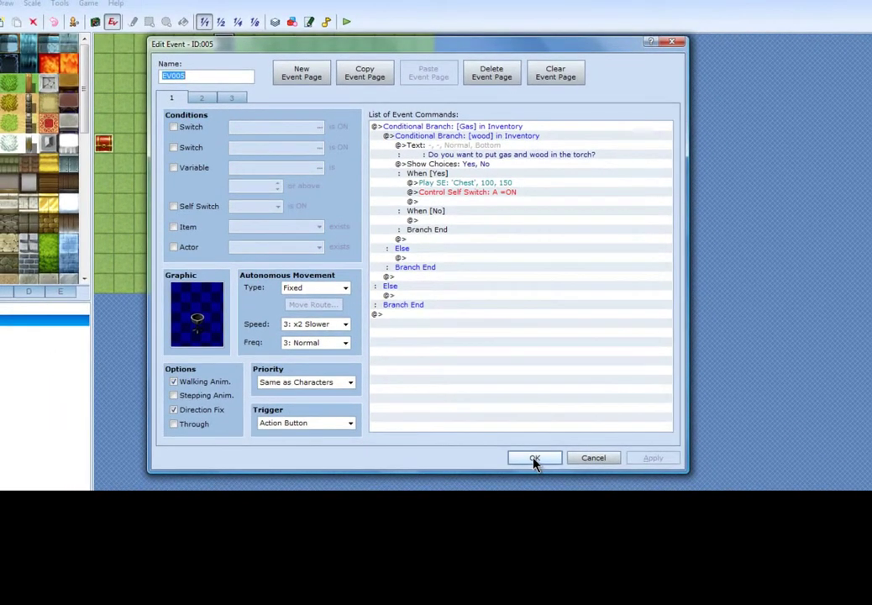
{"action": "left_click", "coordinate": [534, 459]}
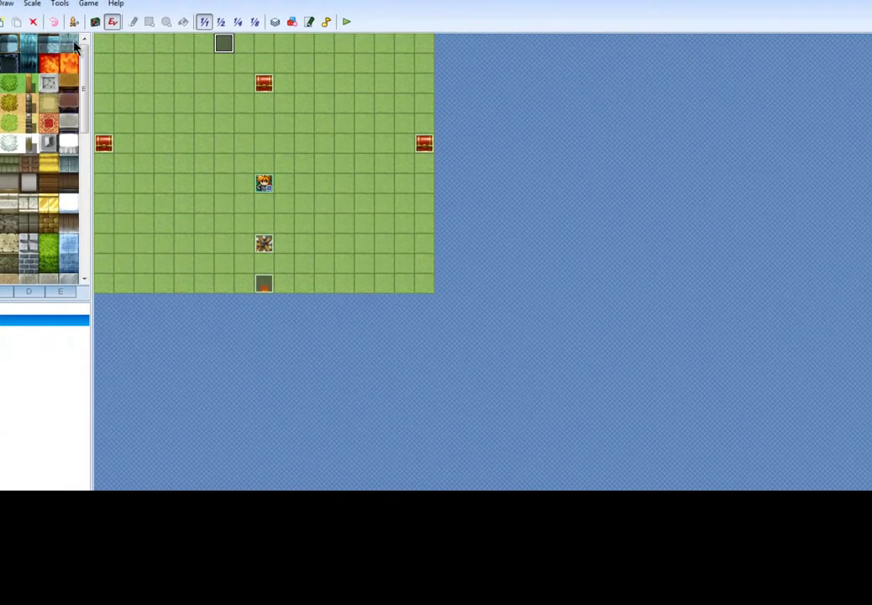
{"action": "double_click", "coordinate": [223, 44]}
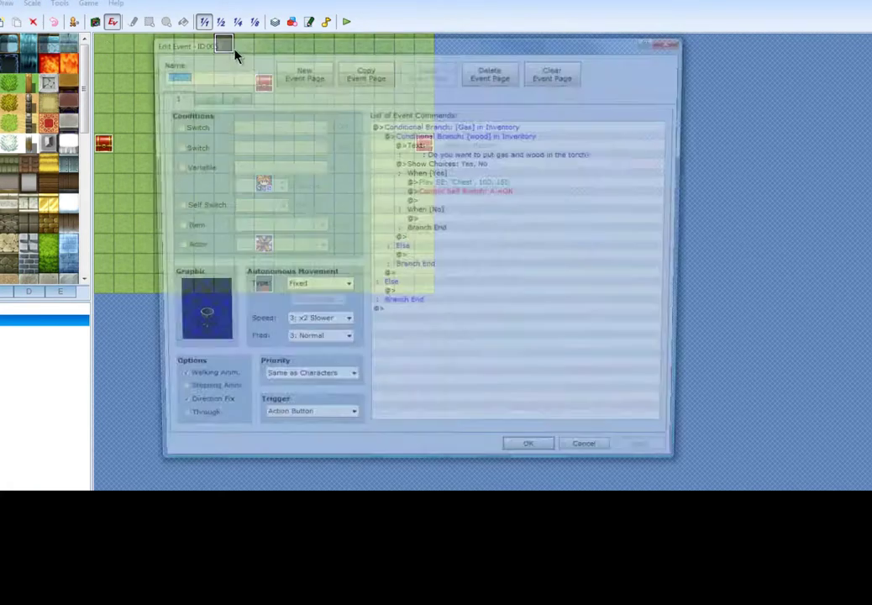
{"action": "left_click", "coordinate": [201, 98]}
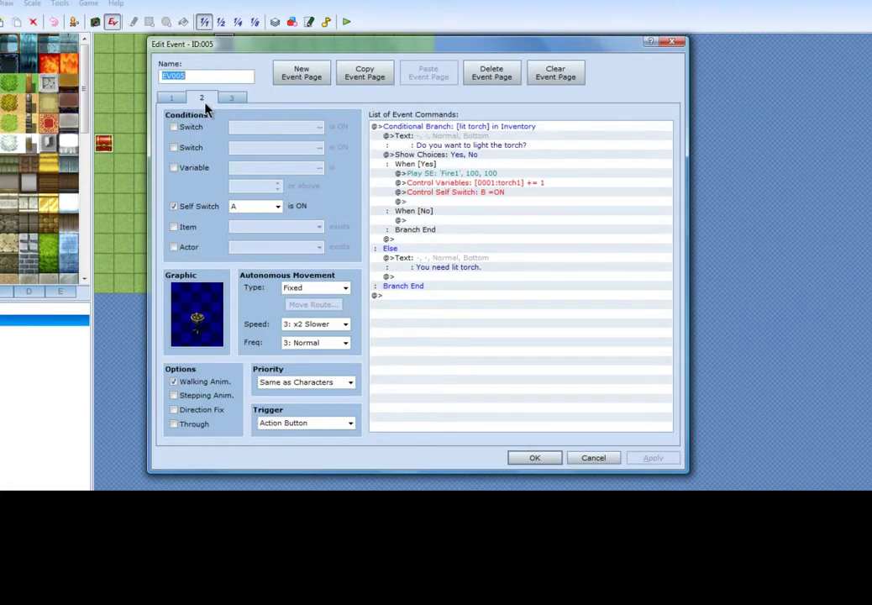
{"action": "left_click", "coordinate": [171, 98]}
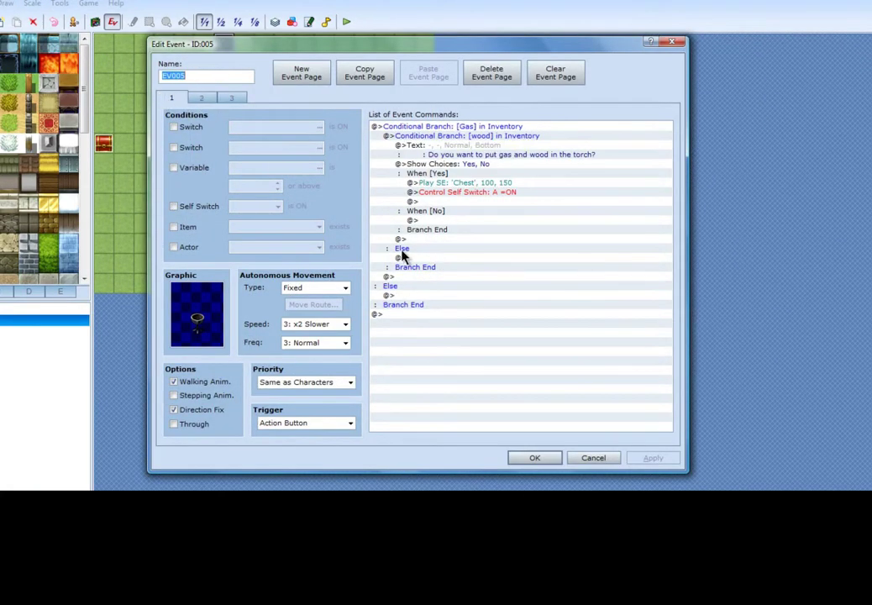
{"action": "left_click", "coordinate": [559, 456]}
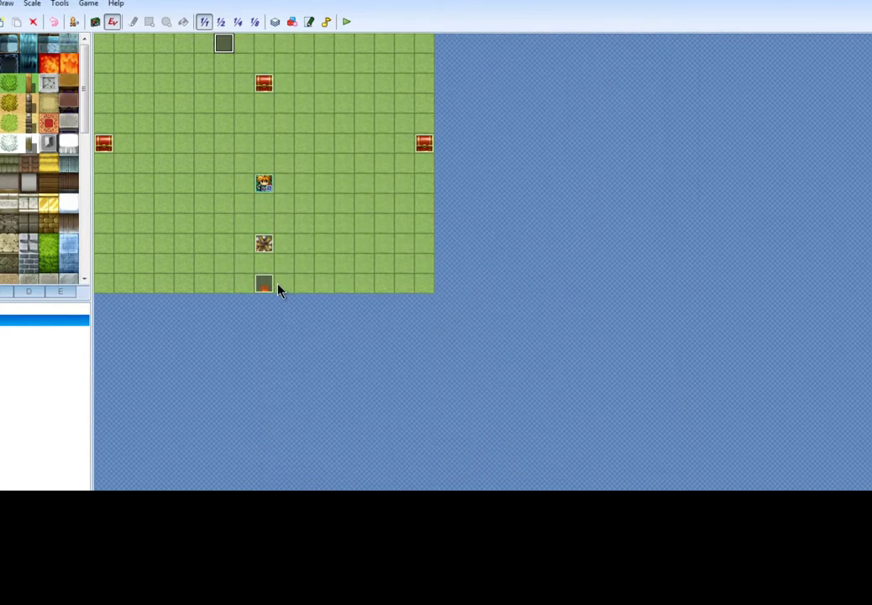
Copy the event and paste it onto an empty top-row tile.
{"action": "right_click", "coordinate": [227, 50]}
{"action": "left_click", "coordinate": [263, 87]}
{"action": "right_click", "coordinate": [302, 49]}
{"action": "left_click", "coordinate": [334, 103]}
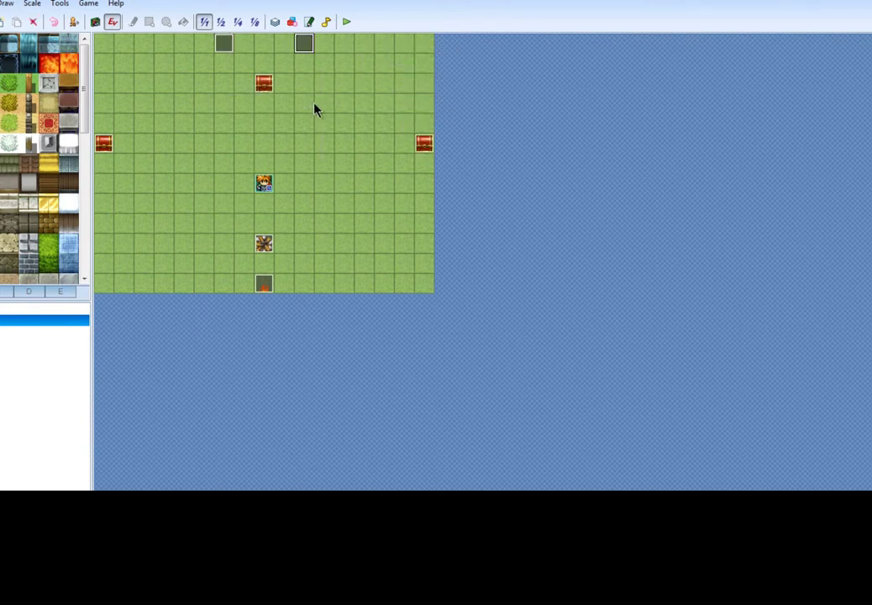
Create parallel-process event EV008 on the top-left tile with a branch on item 024:lit torch.
{"action": "double_click", "coordinate": [104, 46]}
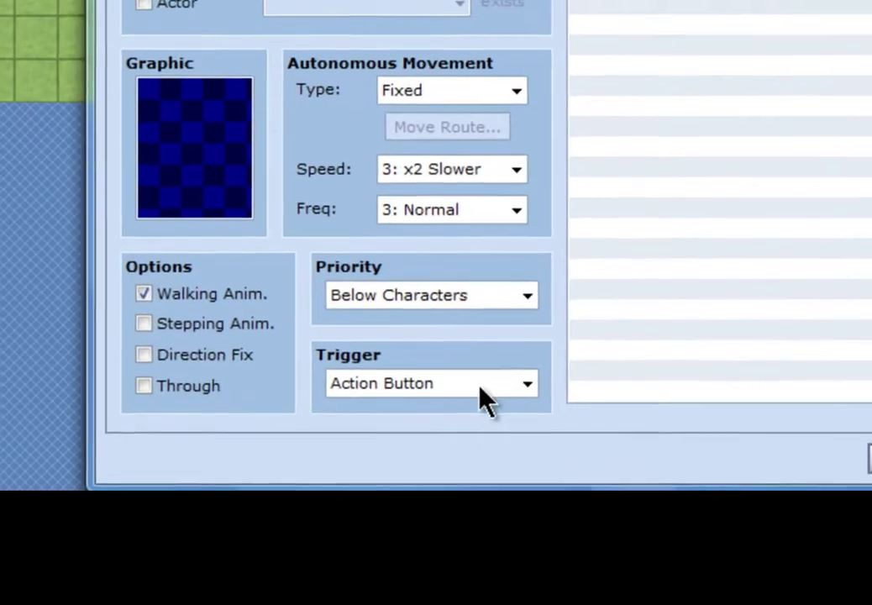
{"action": "left_click", "coordinate": [348, 422]}
{"action": "left_click", "coordinate": [395, 440]}
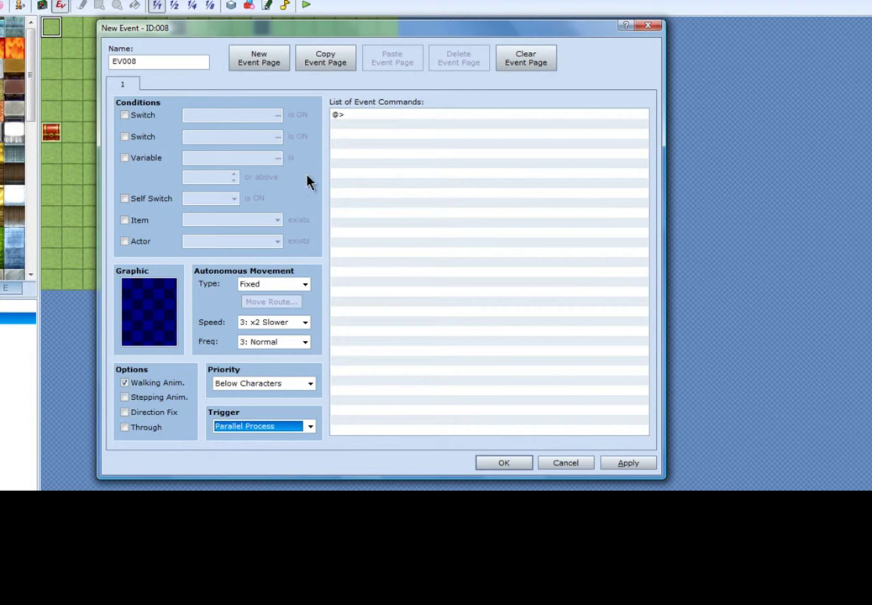
{"action": "double_click", "coordinate": [346, 116]}
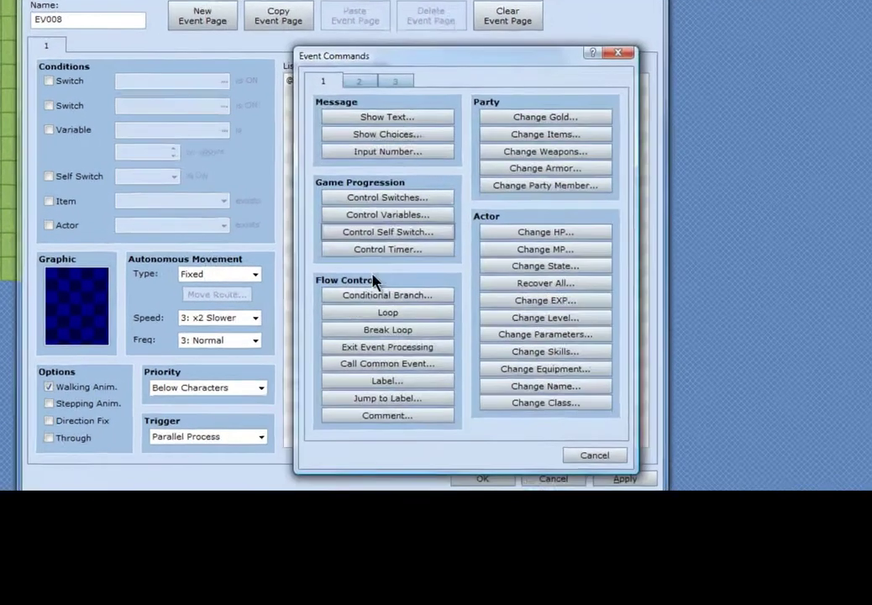
{"action": "left_click", "coordinate": [340, 288]}
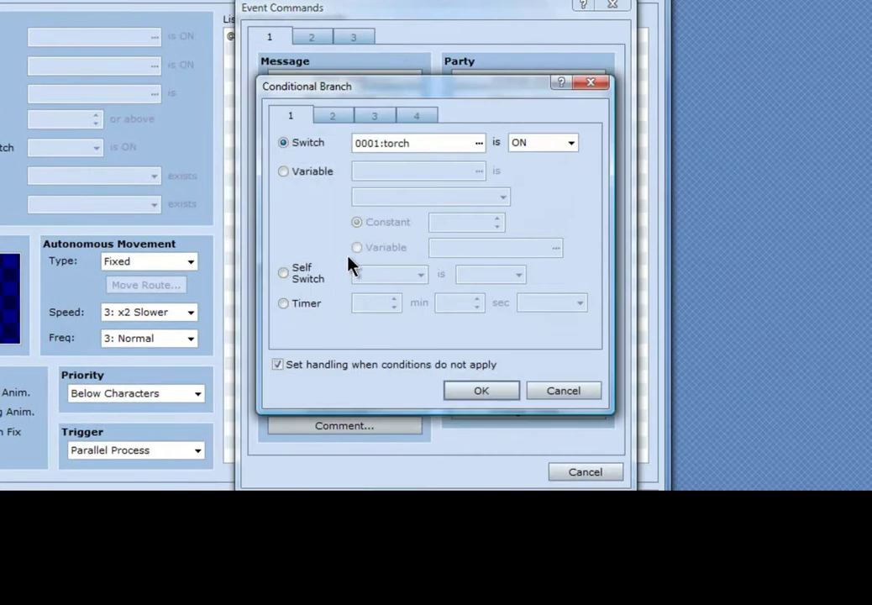
{"action": "left_click", "coordinate": [415, 116]}
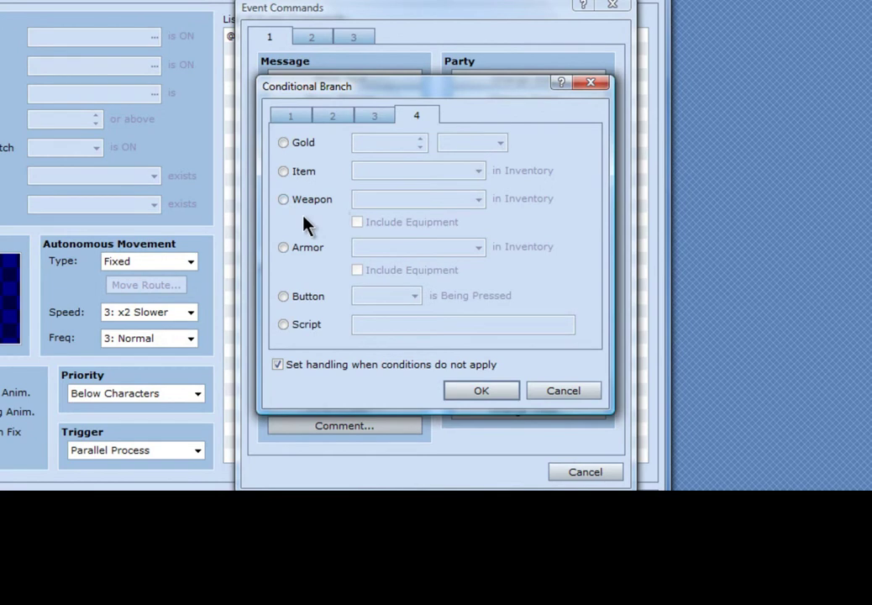
{"action": "left_click", "coordinate": [283, 171]}
{"action": "left_click", "coordinate": [478, 170]}
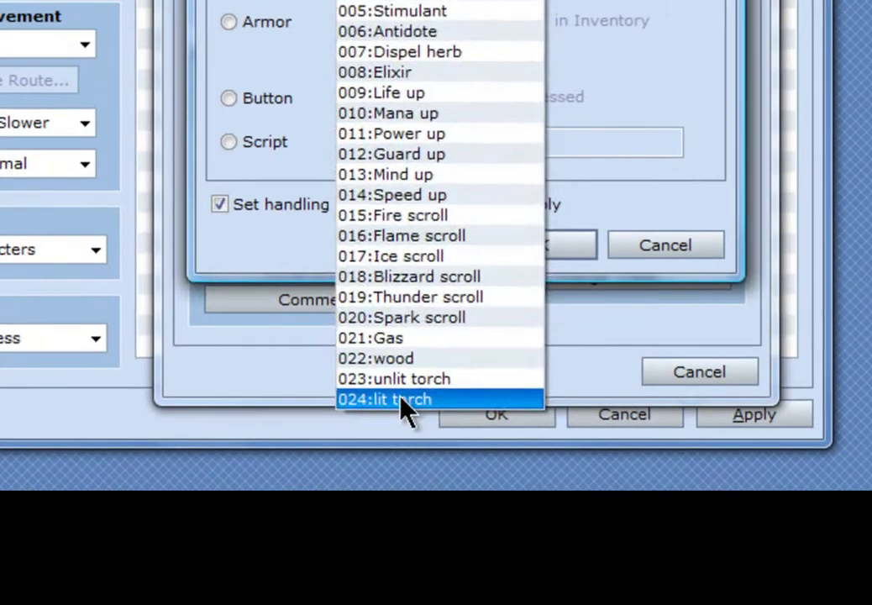
{"action": "left_click", "coordinate": [400, 400]}
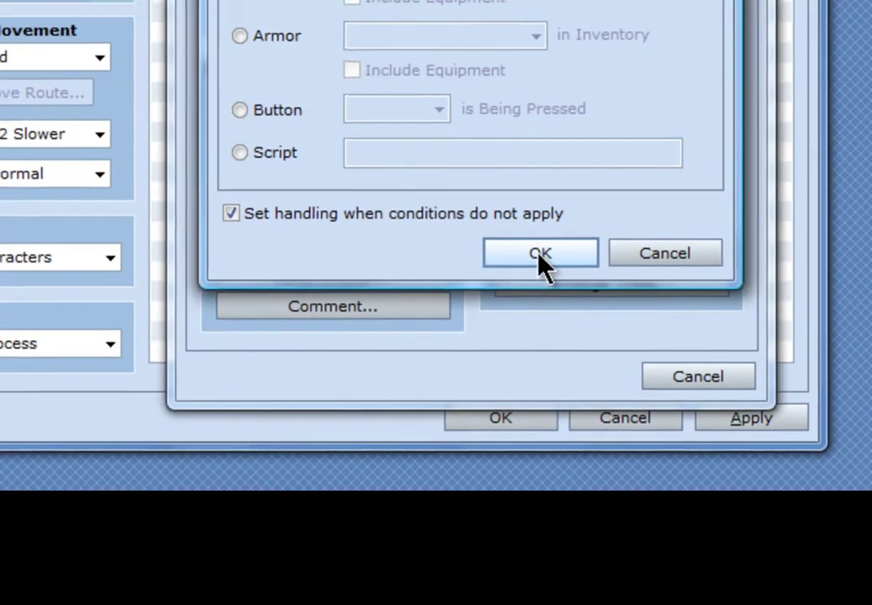
{"action": "left_click", "coordinate": [537, 245]}
Add a 400-frame wait inside the lit-torch branch.
{"action": "double_click", "coordinate": [434, 119]}
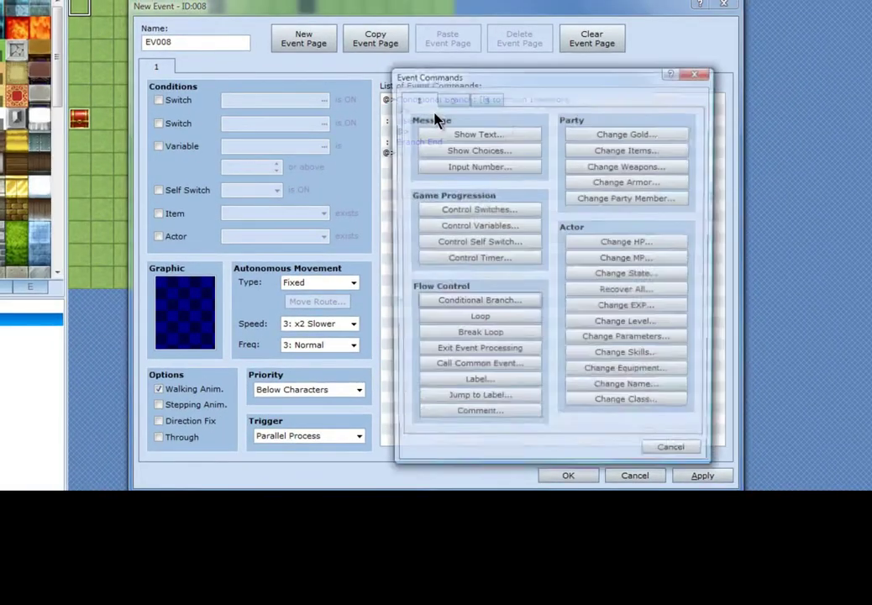
{"action": "left_click", "coordinate": [457, 102]}
{"action": "left_click", "coordinate": [580, 136]}
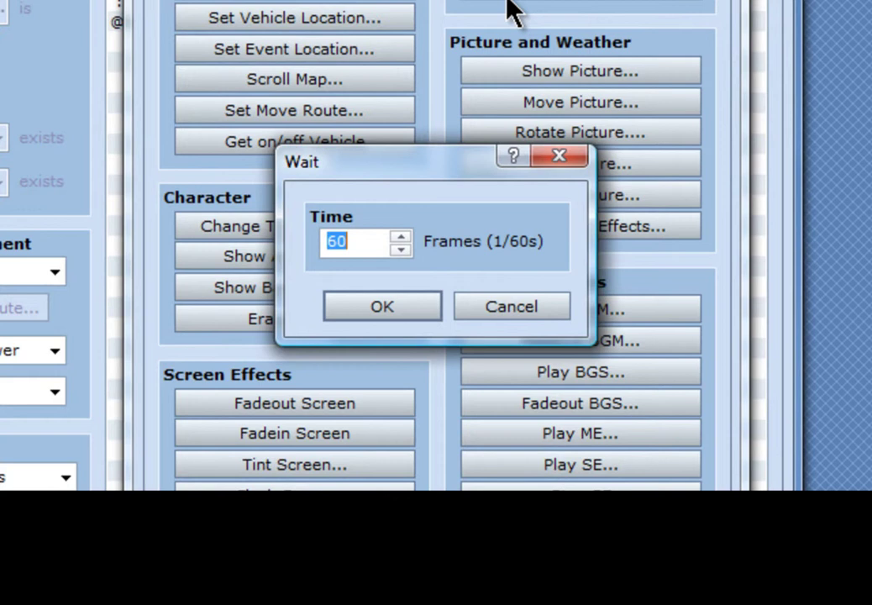
{"action": "type", "text": "400"}
{"action": "left_click", "coordinate": [388, 307]}
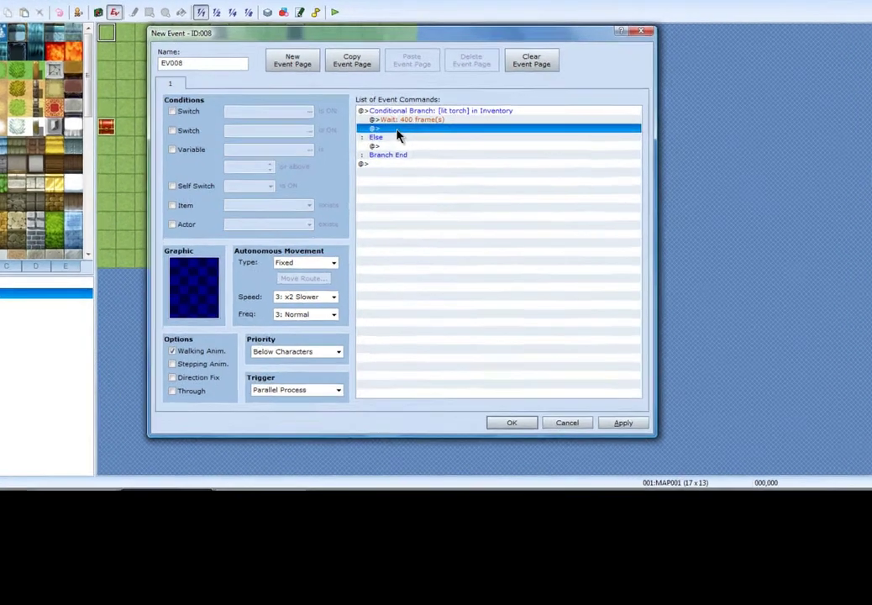
Add a sound effect after the wait, auditioning sounds and raising the volume to 100%.
{"action": "double_click", "coordinate": [431, 143]}
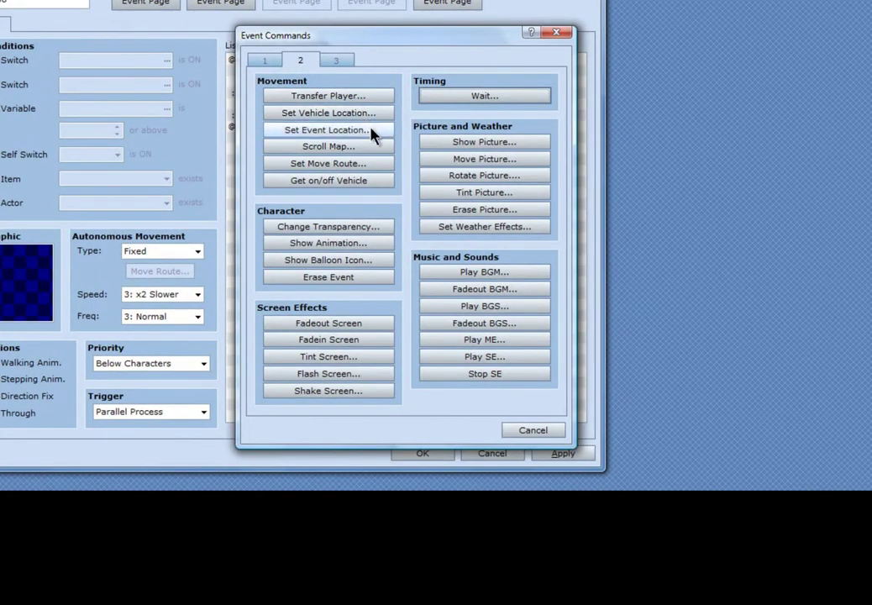
{"action": "left_click", "coordinate": [461, 356]}
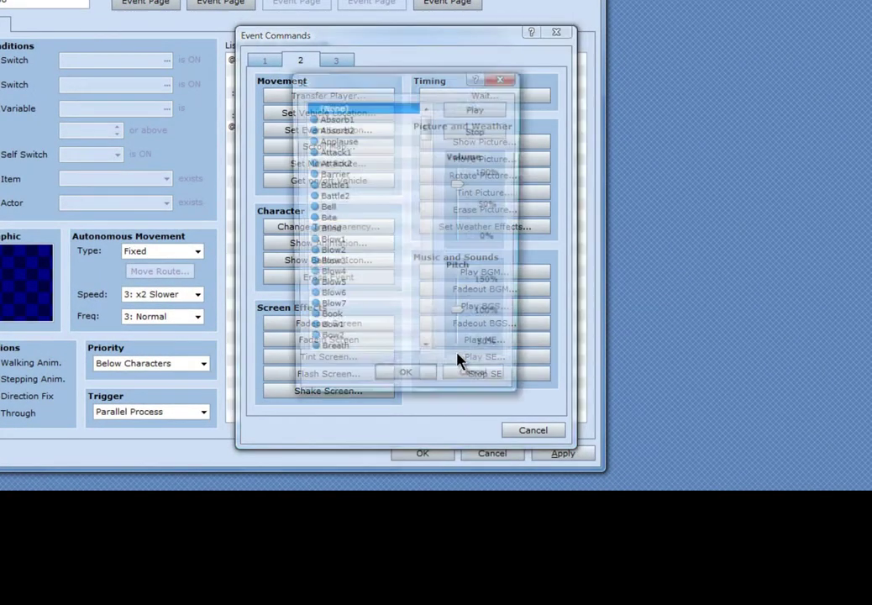
{"action": "left_click_drag", "start_coordinate": [424, 141], "coordinate": [426, 169]}
{"action": "left_click", "coordinate": [361, 207]}
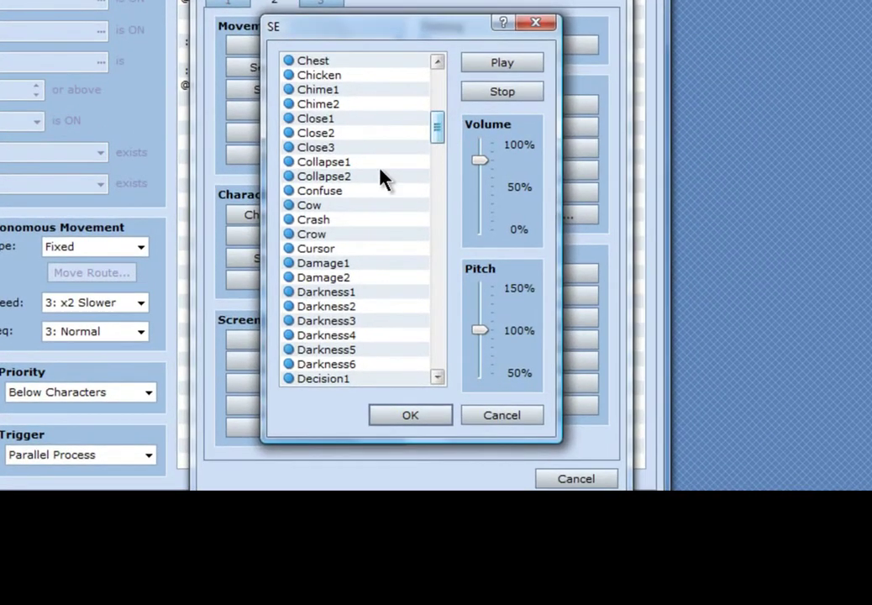
{"action": "left_click", "coordinate": [472, 68]}
{"action": "left_click", "coordinate": [336, 147]}
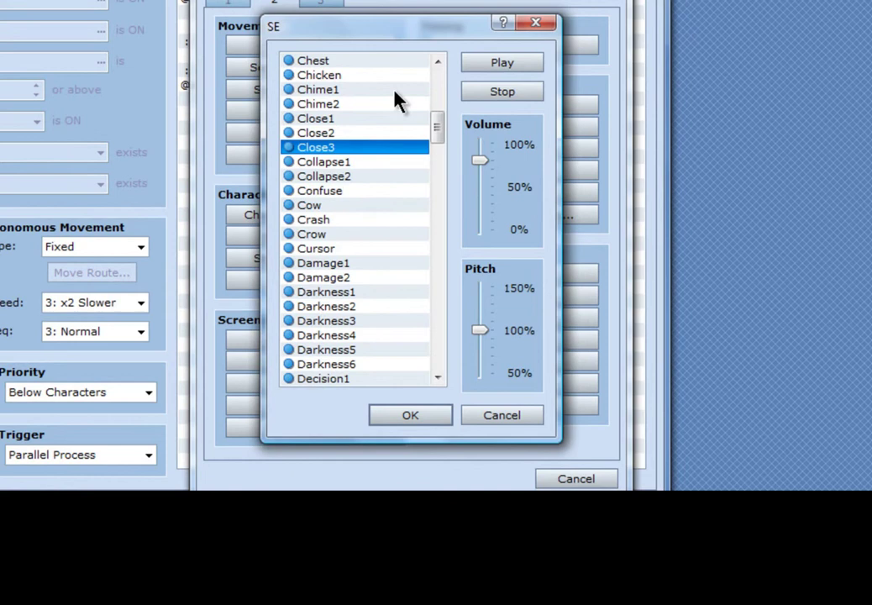
{"action": "left_click", "coordinate": [477, 68]}
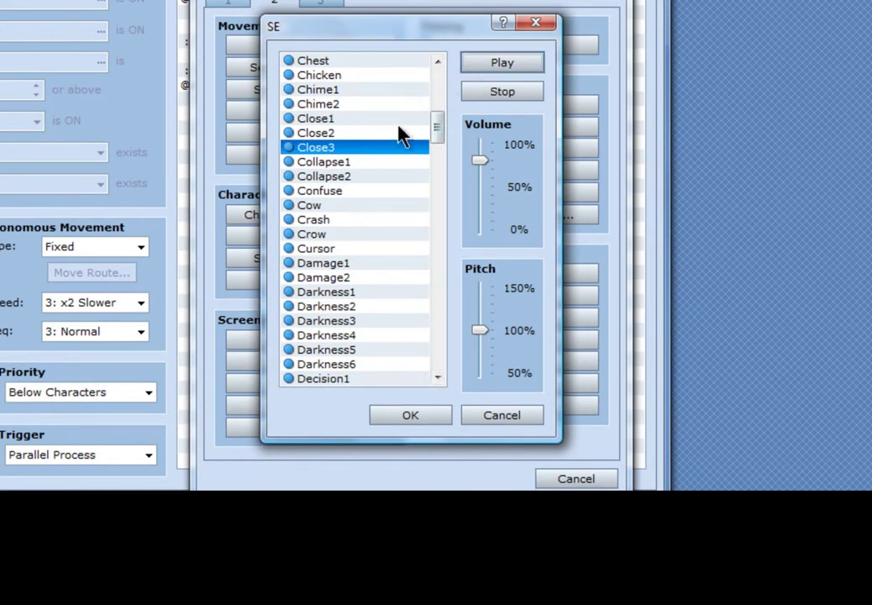
{"action": "left_click_drag", "start_coordinate": [439, 134], "coordinate": [440, 122]}
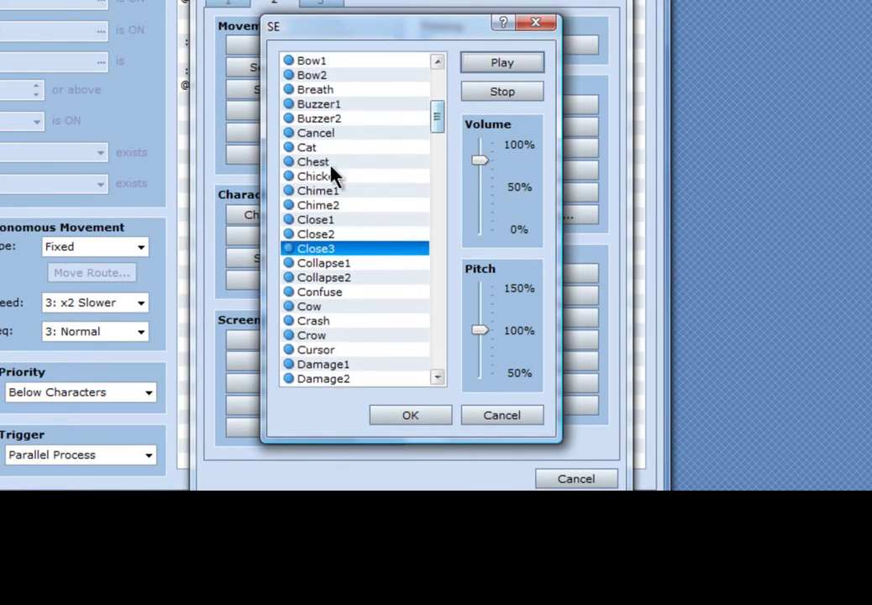
{"action": "left_click", "coordinate": [336, 132]}
{"action": "left_click", "coordinate": [478, 66]}
{"action": "left_click_drag", "start_coordinate": [479, 159], "coordinate": [476, 145]}
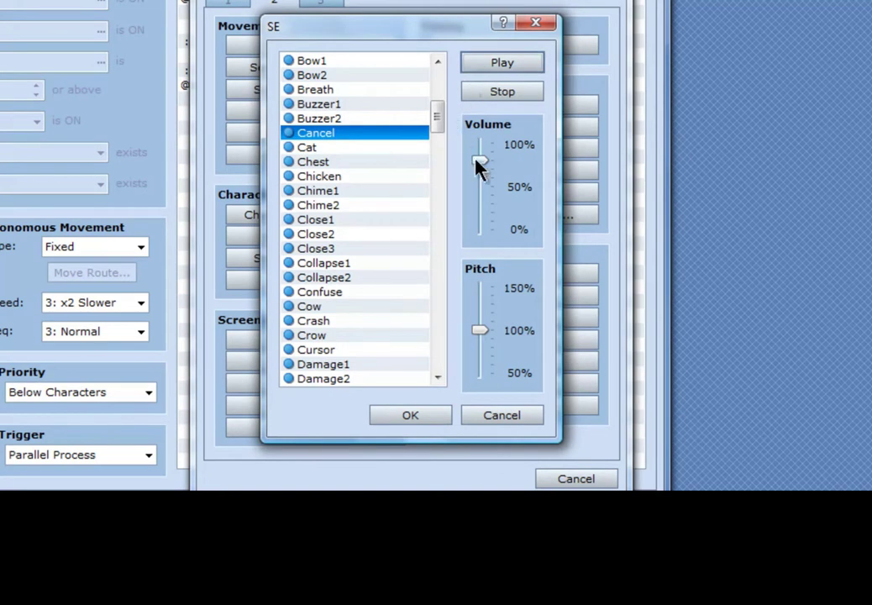
{"action": "left_click", "coordinate": [494, 67]}
{"action": "left_click_drag", "start_coordinate": [479, 333], "coordinate": [479, 286]}
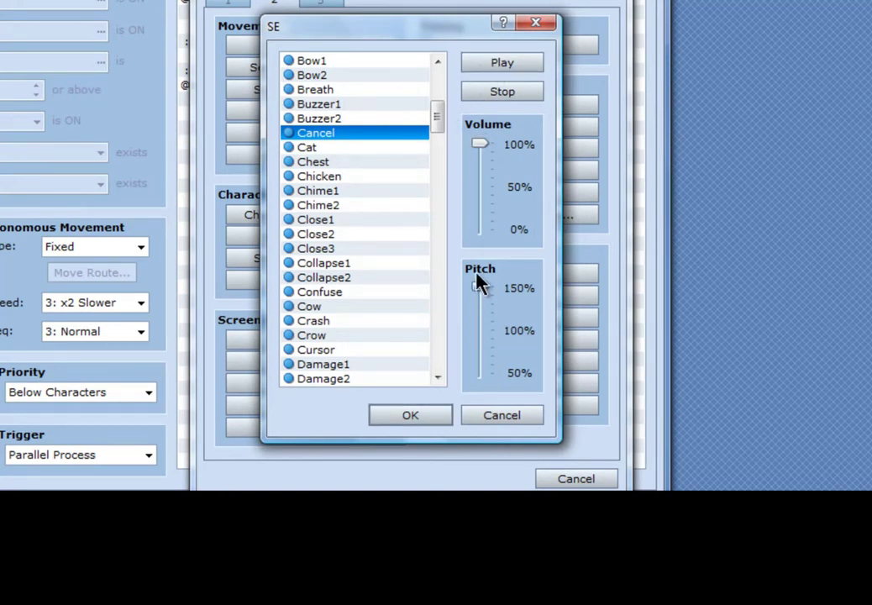
Choose the Wind7 sound effect with the pitch brought back to 100%.
{"action": "left_click_drag", "start_coordinate": [437, 126], "coordinate": [426, 370]}
{"action": "left_click", "coordinate": [316, 308]}
{"action": "left_click", "coordinate": [488, 65]}
{"action": "left_click", "coordinate": [307, 336]}
{"action": "left_click", "coordinate": [490, 64]}
{"action": "left_click_drag", "start_coordinate": [476, 294], "coordinate": [479, 325]}
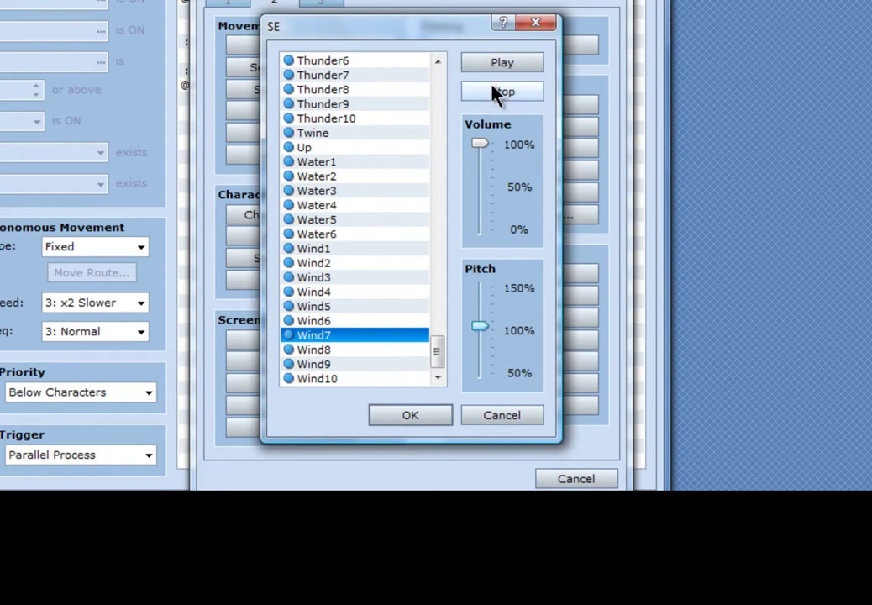
{"action": "left_click", "coordinate": [412, 418]}
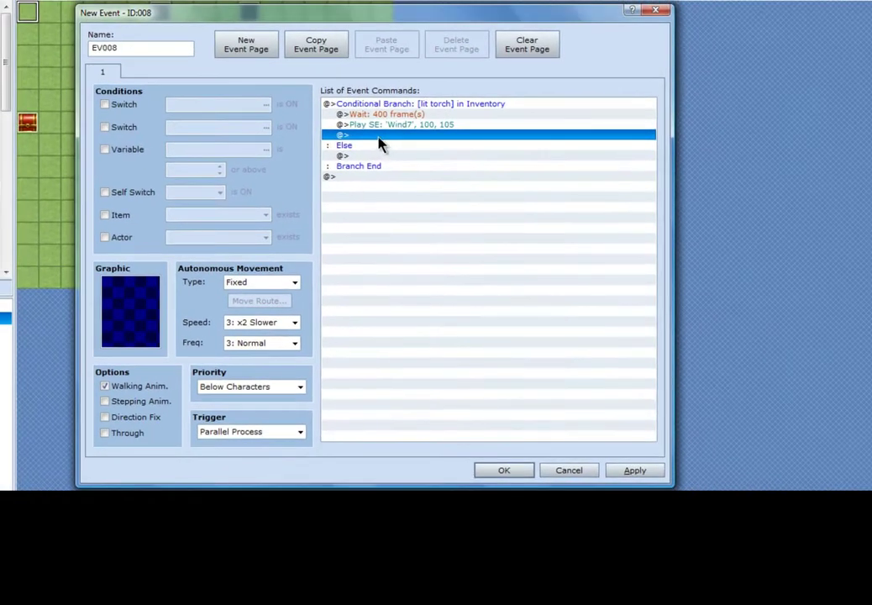
Add a Change Items command to the branch that decreases the lit torch by 1.
{"action": "double_click", "coordinate": [378, 138]}
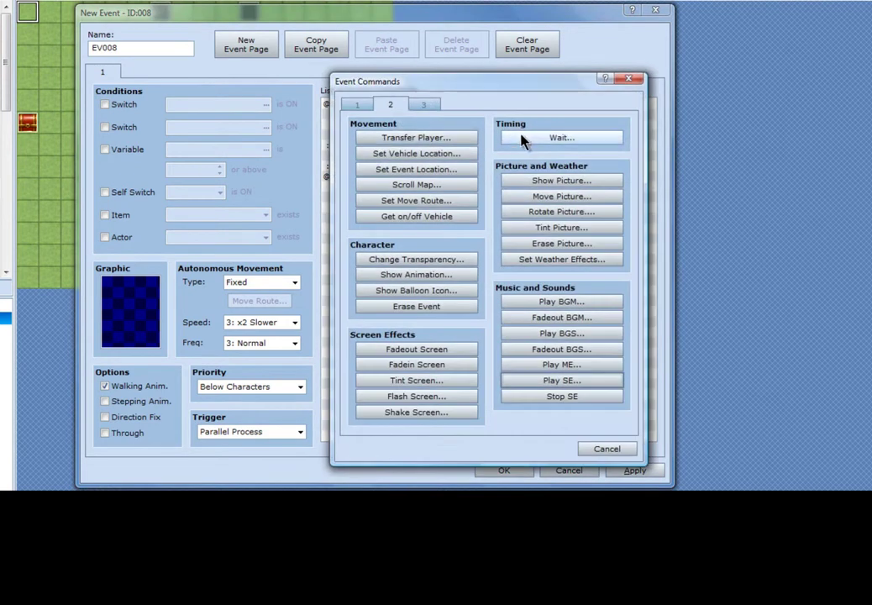
{"action": "left_click", "coordinate": [364, 107]}
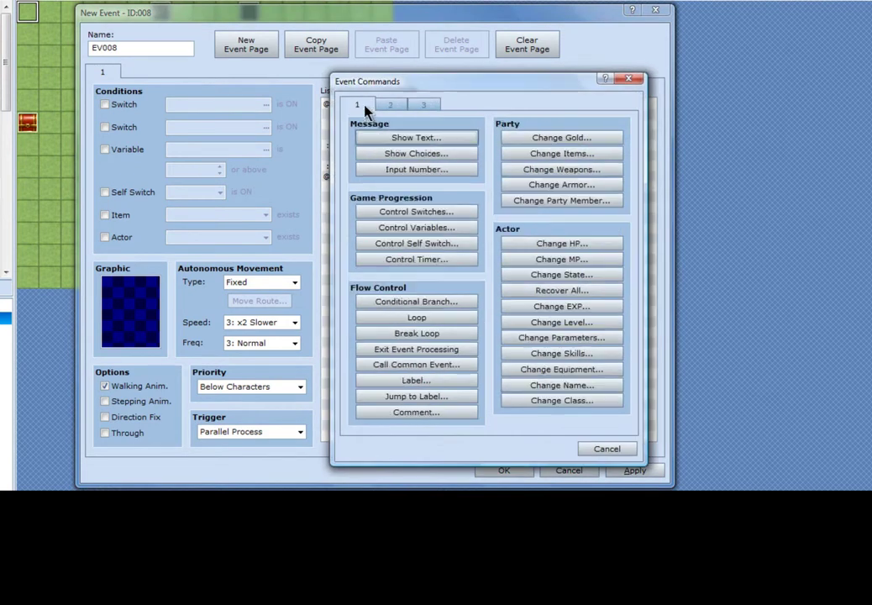
{"action": "left_click", "coordinate": [531, 154]}
{"action": "left_click", "coordinate": [496, 214]}
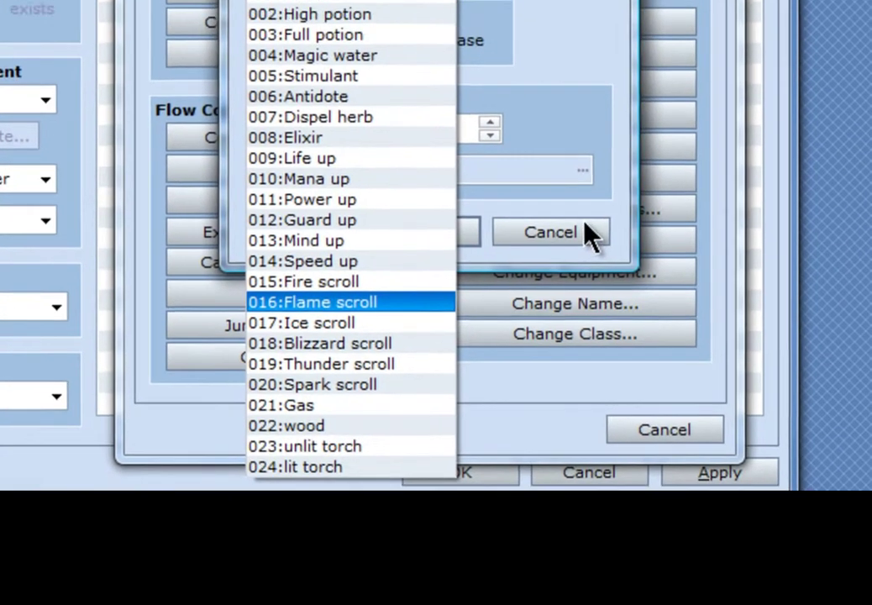
{"action": "left_click", "coordinate": [593, 187]}
{"action": "left_click", "coordinate": [384, 169]}
{"action": "left_click", "coordinate": [434, 94]}
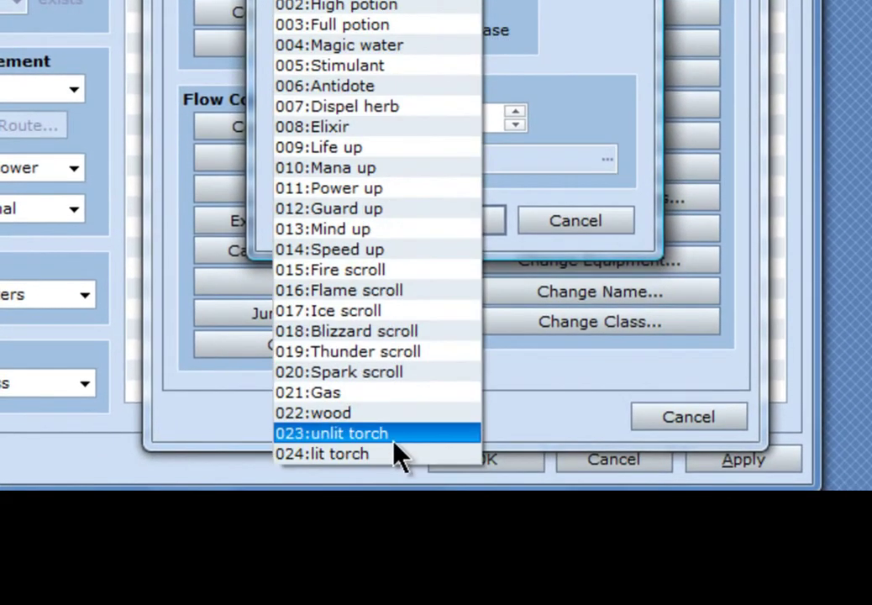
{"action": "left_click", "coordinate": [340, 588]}
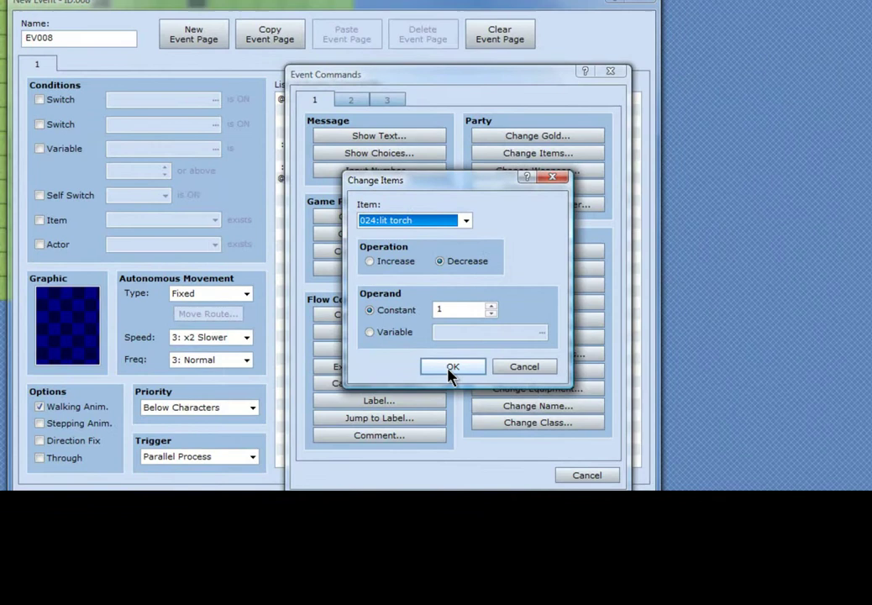
{"action": "left_click", "coordinate": [449, 276]}
Add a second Change Items command giving 1 unlit torch, then close the parallel event.
{"action": "double_click", "coordinate": [342, 145]}
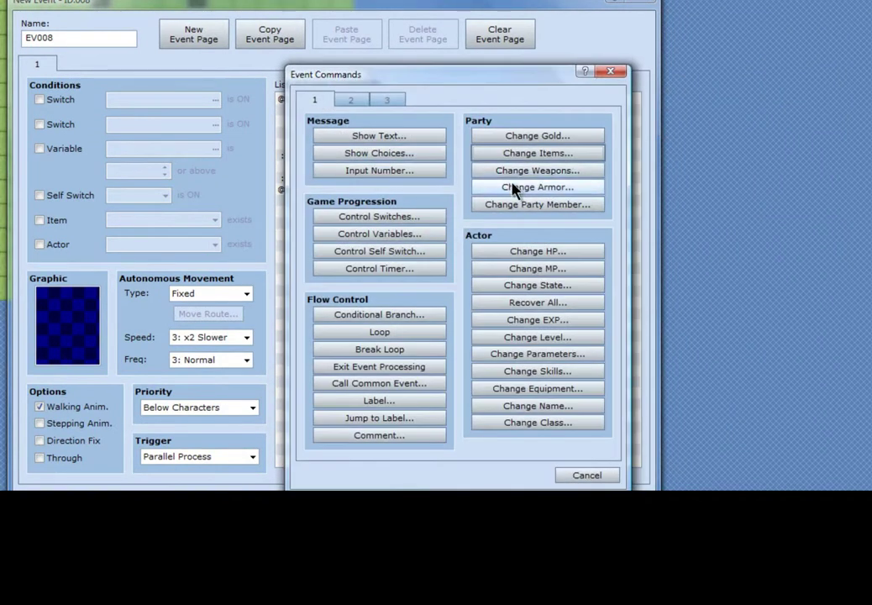
{"action": "left_click", "coordinate": [484, 156]}
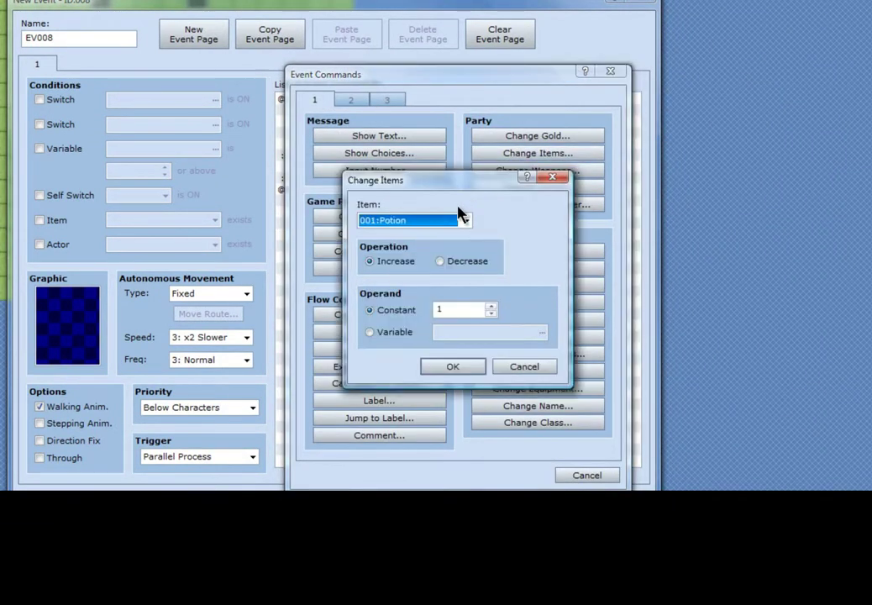
{"action": "left_click", "coordinate": [466, 222]}
{"action": "left_click", "coordinate": [390, 486]}
{"action": "left_click", "coordinate": [453, 367]}
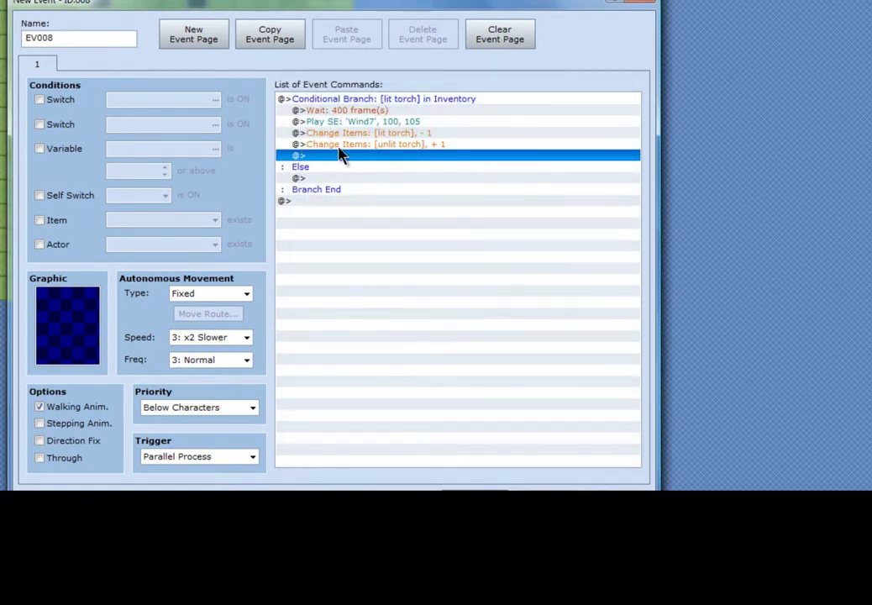
{"action": "key", "text": "Return"}
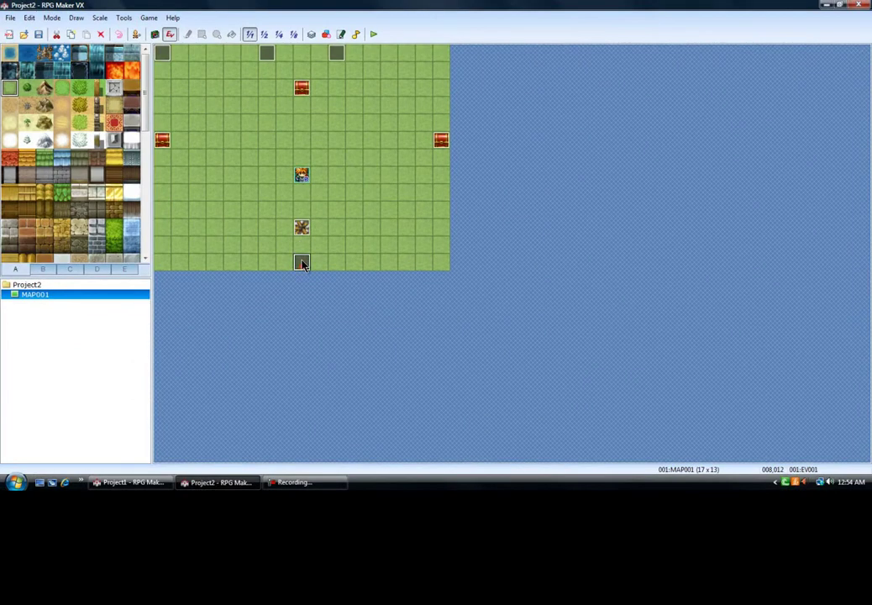
Review the brazier's torch-lighting event unchanged, then start a playtest, saving changes to Project2.
{"action": "double_click", "coordinate": [302, 264]}
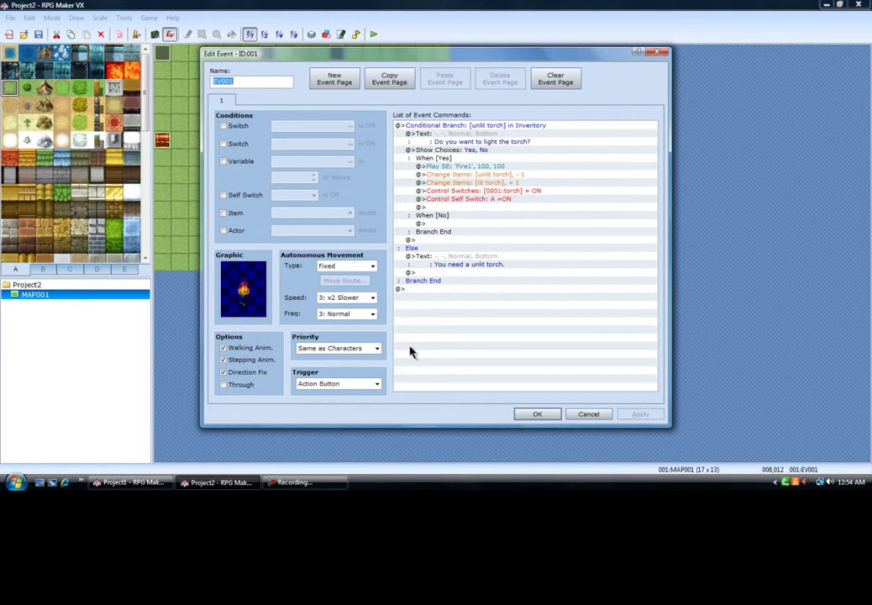
{"action": "left_click", "coordinate": [547, 415]}
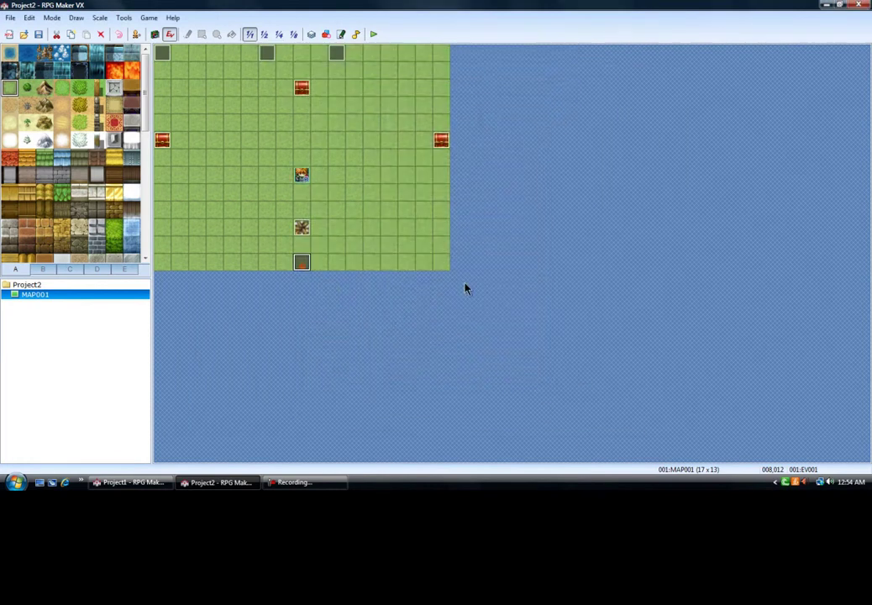
{"action": "left_click", "coordinate": [374, 35]}
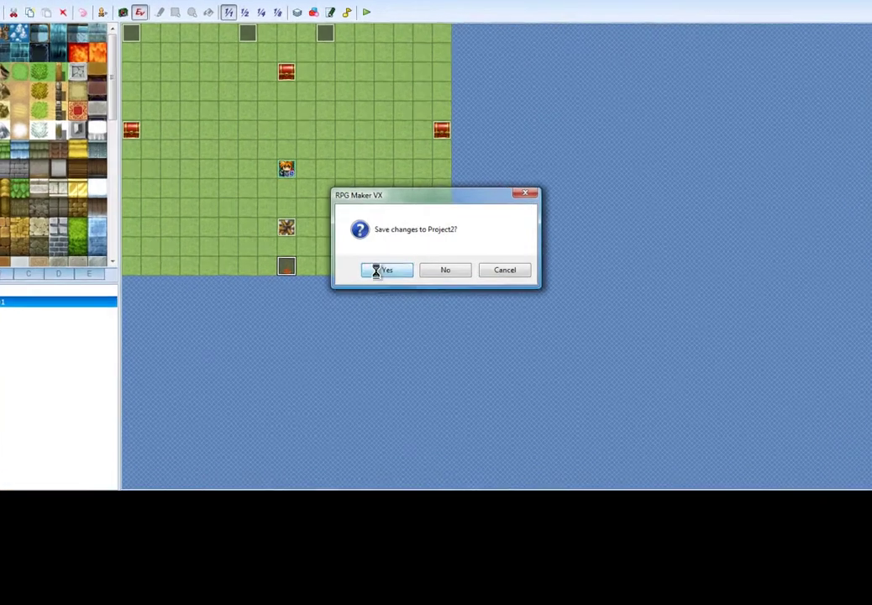
{"action": "left_click", "coordinate": [384, 268]}
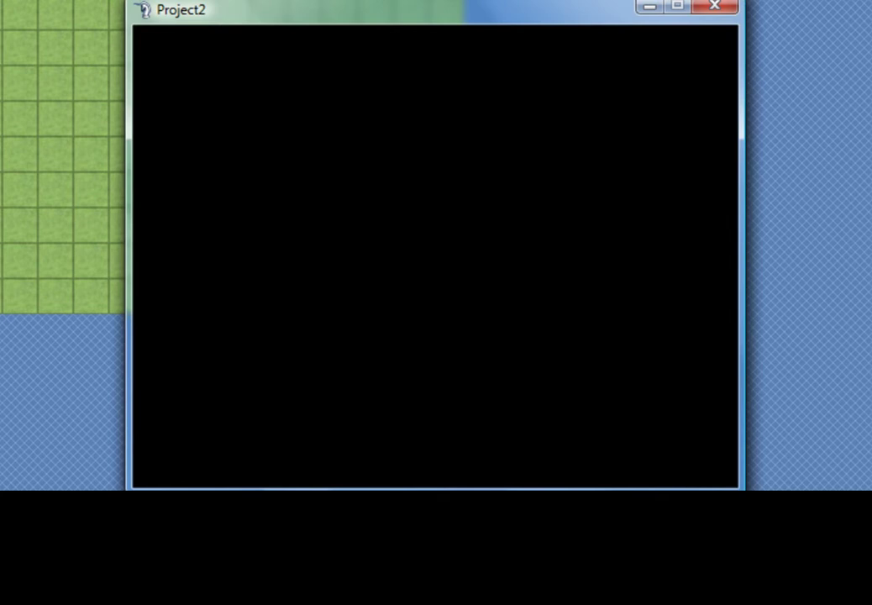
Start a new game and examine the lit brazier, which refuses without an unlit torch.
{"action": "key", "text": "Return"}
{"action": "key", "text": "Right"}
{"action": "key", "text": "Up"}
{"action": "key", "text": "Up"}
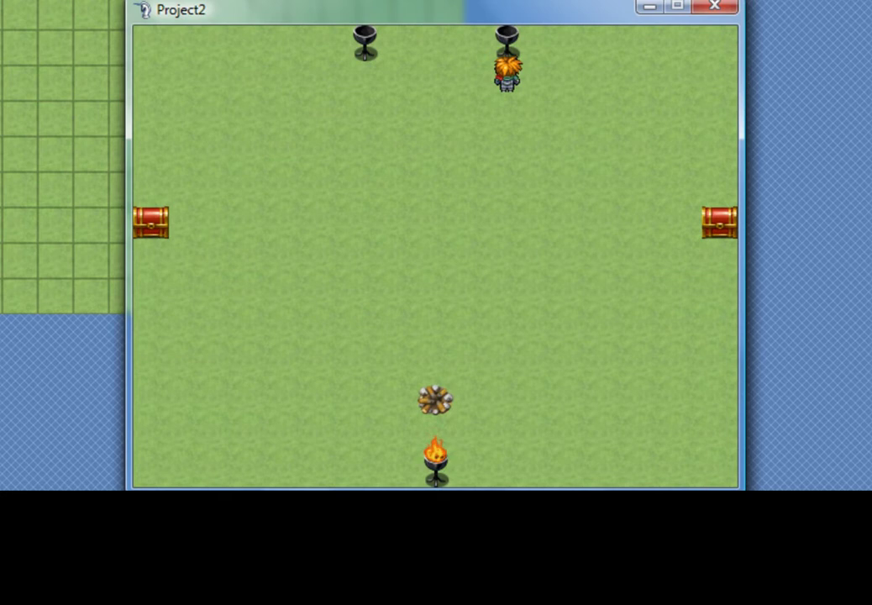
{"action": "key", "text": "Left"}
{"action": "key", "text": "Up"}
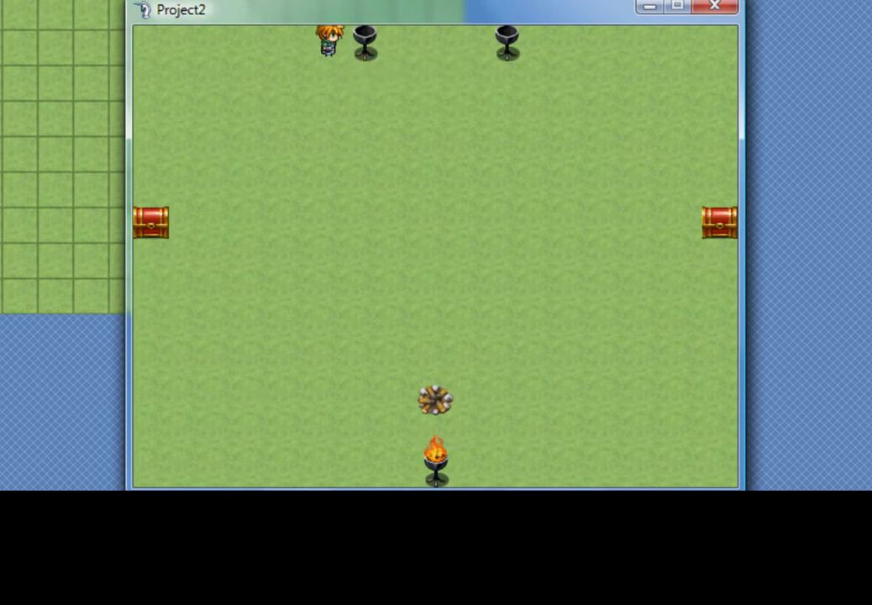
{"action": "key", "text": "Down"}
{"action": "key", "text": "Right"}
{"action": "key", "text": "Return"}
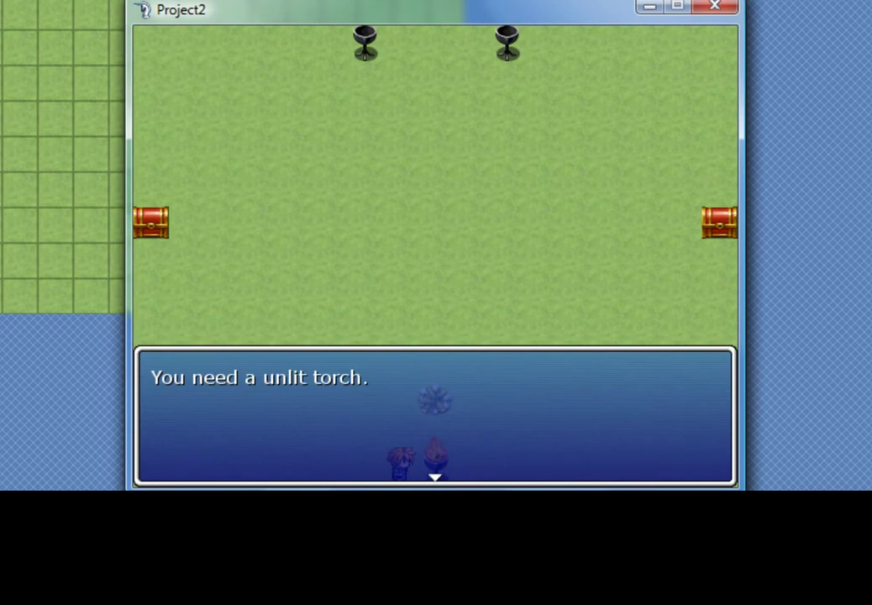
{"action": "key", "text": "Return"}
{"action": "key", "text": "Return"}
{"action": "key", "text": "Return"}
Check the Items menu to confirm one unlit torch, then walk to the bottom brazier.
{"action": "key", "text": "Up"}
{"action": "key", "text": "Left"}
{"action": "key", "text": "Right"}
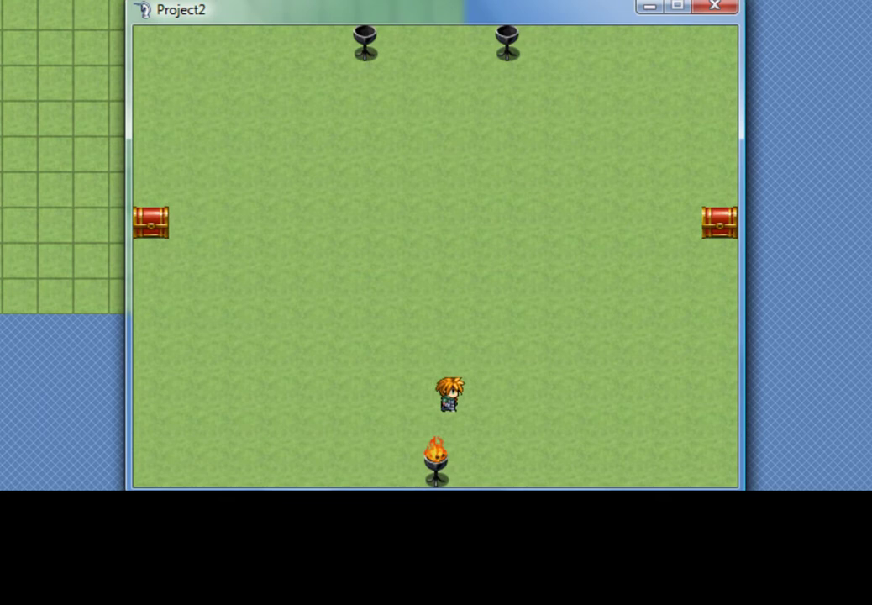
{"action": "key", "text": "Left"}
{"action": "key", "text": "Escape"}
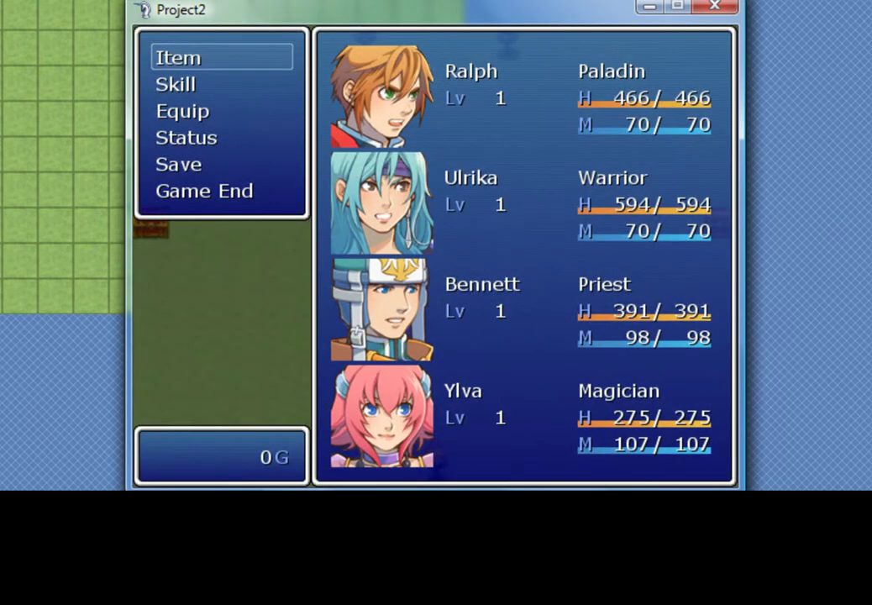
{"action": "key", "text": "Return"}
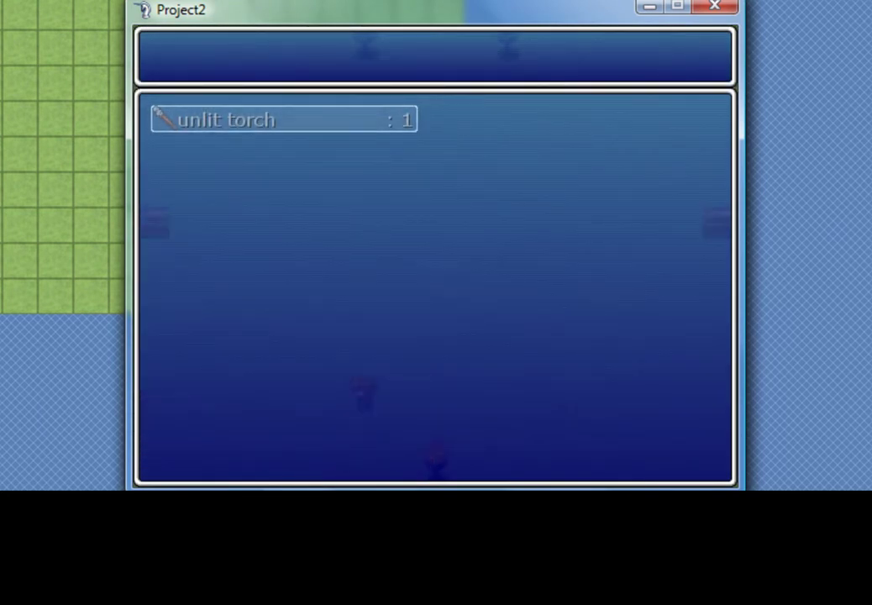
{"action": "key", "text": "Escape"}
{"action": "key", "text": "Escape"}
{"action": "key", "text": "Right"}
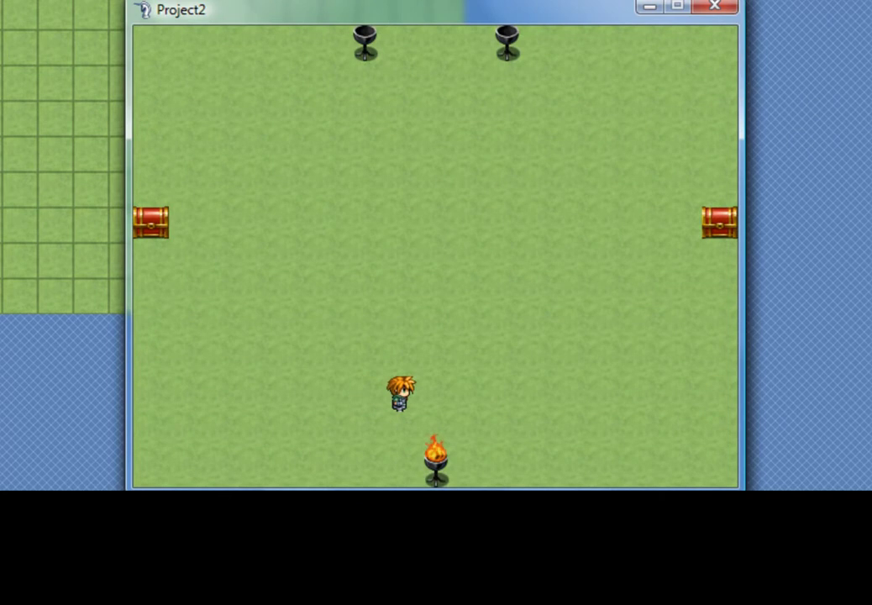
{"action": "key", "text": "Right"}
Light the torch at the bottom brazier by answering Yes to the prompt.
{"action": "key", "text": "Down"}
{"action": "key", "text": "Return"}
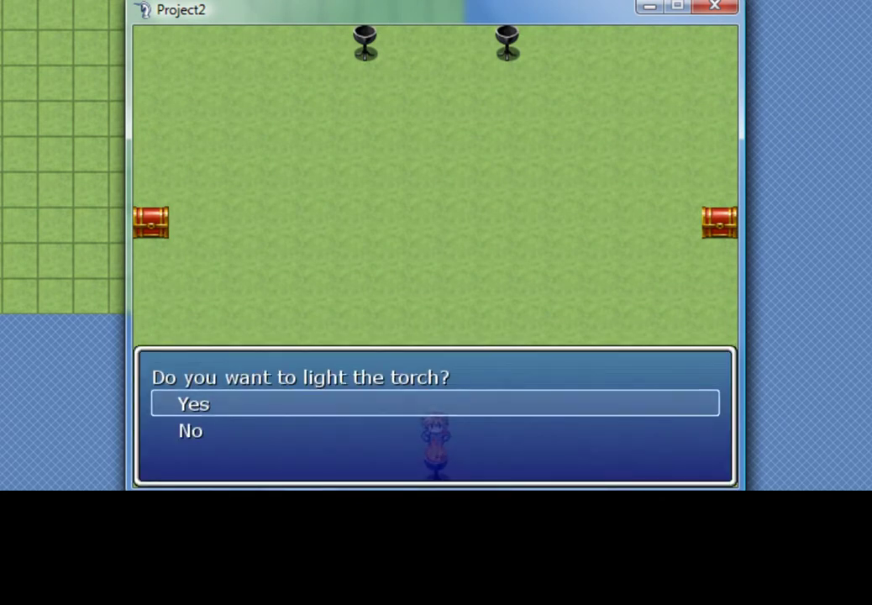
{"action": "key", "text": "Return"}
{"action": "key", "text": "Right"}
{"action": "key", "text": "Left"}
{"action": "key", "text": "Down"}
{"action": "key", "text": "Return"}
{"action": "key", "text": "Return"}
{"action": "key", "text": "Up"}
{"action": "key", "text": "Up"}
{"action": "key", "text": "Up"}
{"action": "key", "text": "Up"}
Check the Items menu to confirm a lit torch is now held.
{"action": "key", "text": "Escape"}
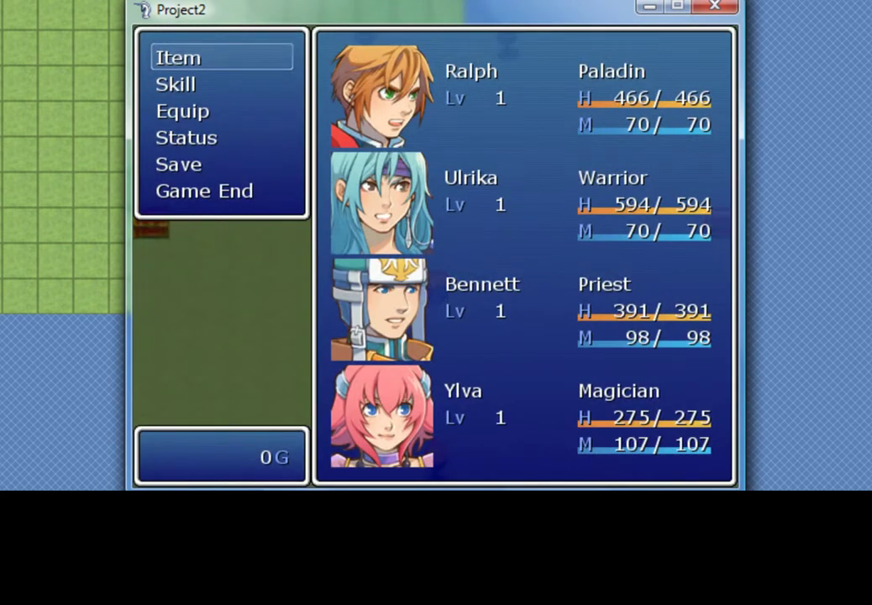
{"action": "key", "text": "Return"}
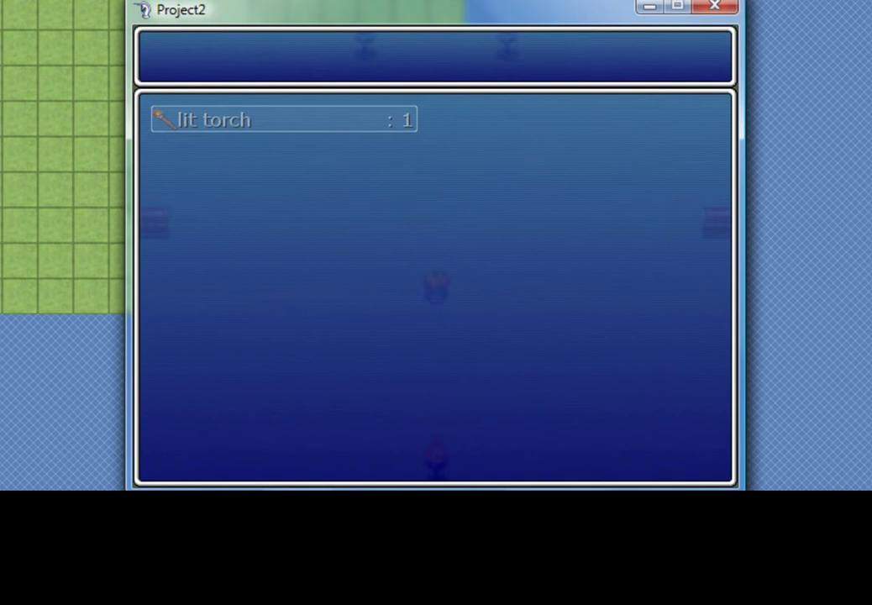
{"action": "key", "text": "Escape"}
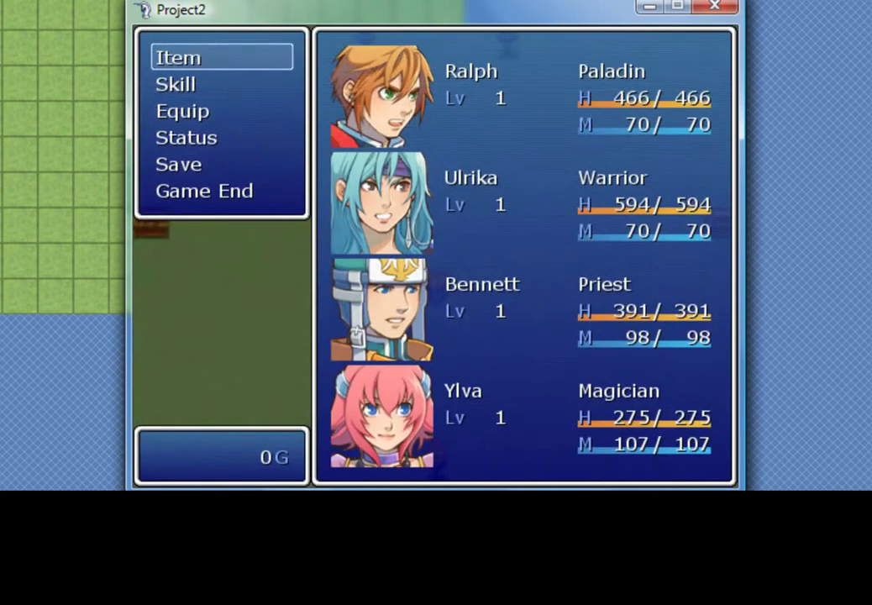
{"action": "key", "text": "Escape"}
Walk around during the wait, then check Items to see the torch reverted to unlit.
{"action": "key", "text": "Left"}
{"action": "key", "text": "Left"}
{"action": "key", "text": "Left"}
{"action": "key", "text": "Left"}
{"action": "key", "text": "Left"}
{"action": "key", "text": "Left"}
{"action": "key", "text": "Right"}
{"action": "key", "text": "Right"}
{"action": "key", "text": "Right"}
{"action": "key", "text": "Right"}
{"action": "key", "text": "Up"}
{"action": "key", "text": "Up"}
{"action": "key", "text": "Up"}
{"action": "key", "text": "Up"}
{"action": "key", "text": "Up"}
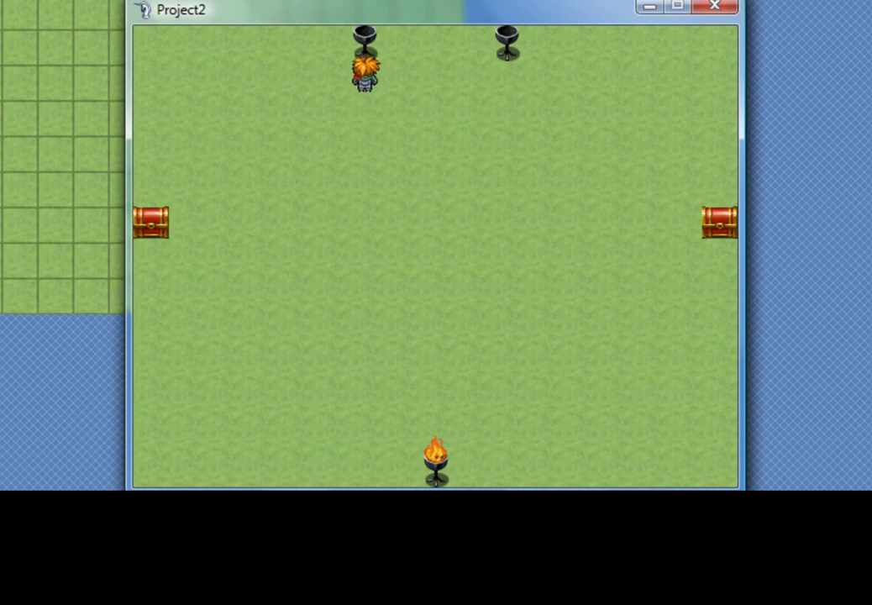
{"action": "key", "text": "Right"}
{"action": "key", "text": "Right"}
{"action": "key", "text": "Right"}
{"action": "key", "text": "Right"}
{"action": "key", "text": "Down"}
{"action": "key", "text": "Down"}
{"action": "key", "text": "Down"}
{"action": "key", "text": "Left"}
{"action": "key", "text": "Left"}
{"action": "key", "text": "Escape"}
{"action": "key", "text": "Return"}
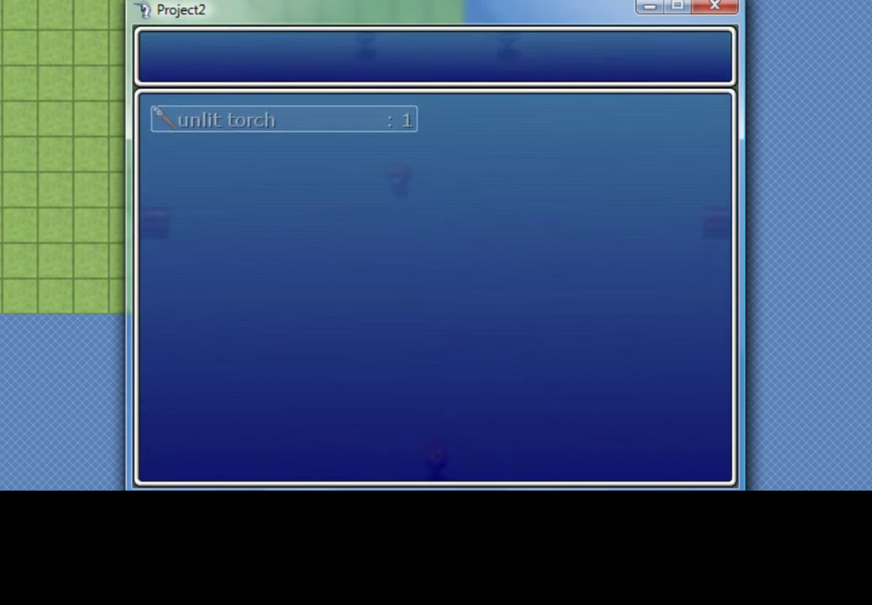